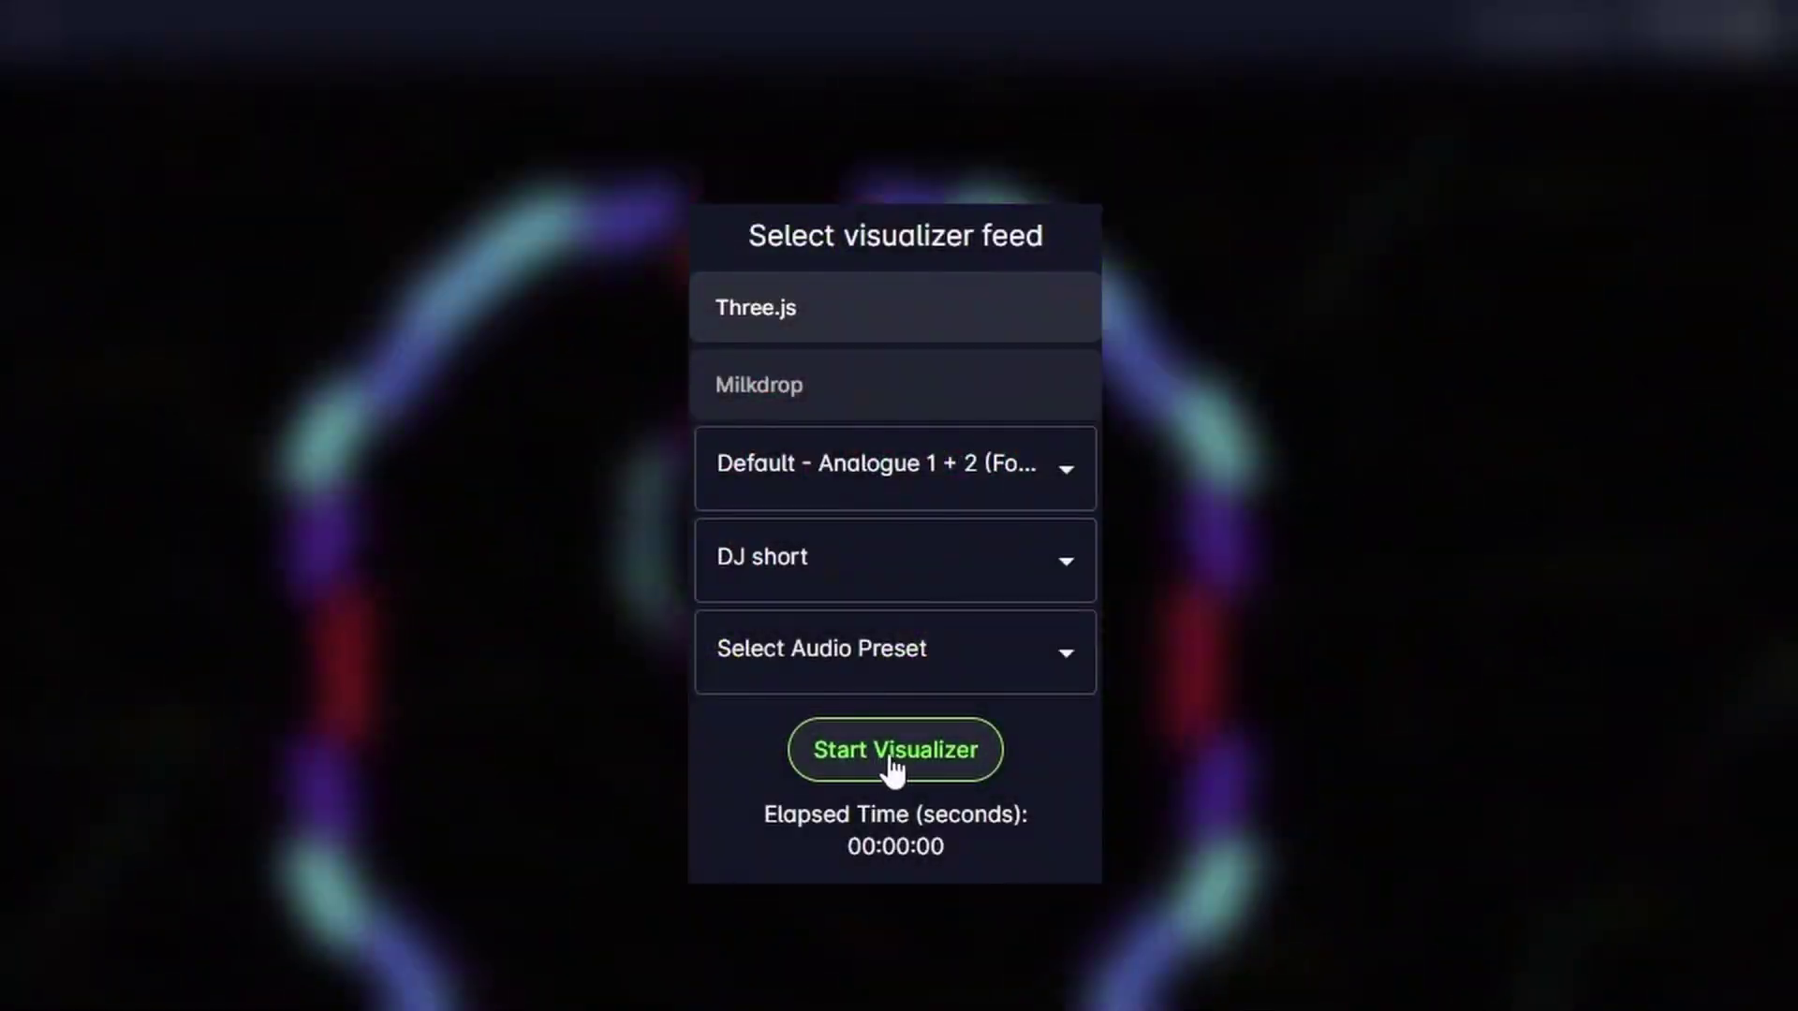
Step: Start the visualizer, then browse the Available Visuals in the playlist settings
click(890, 749)
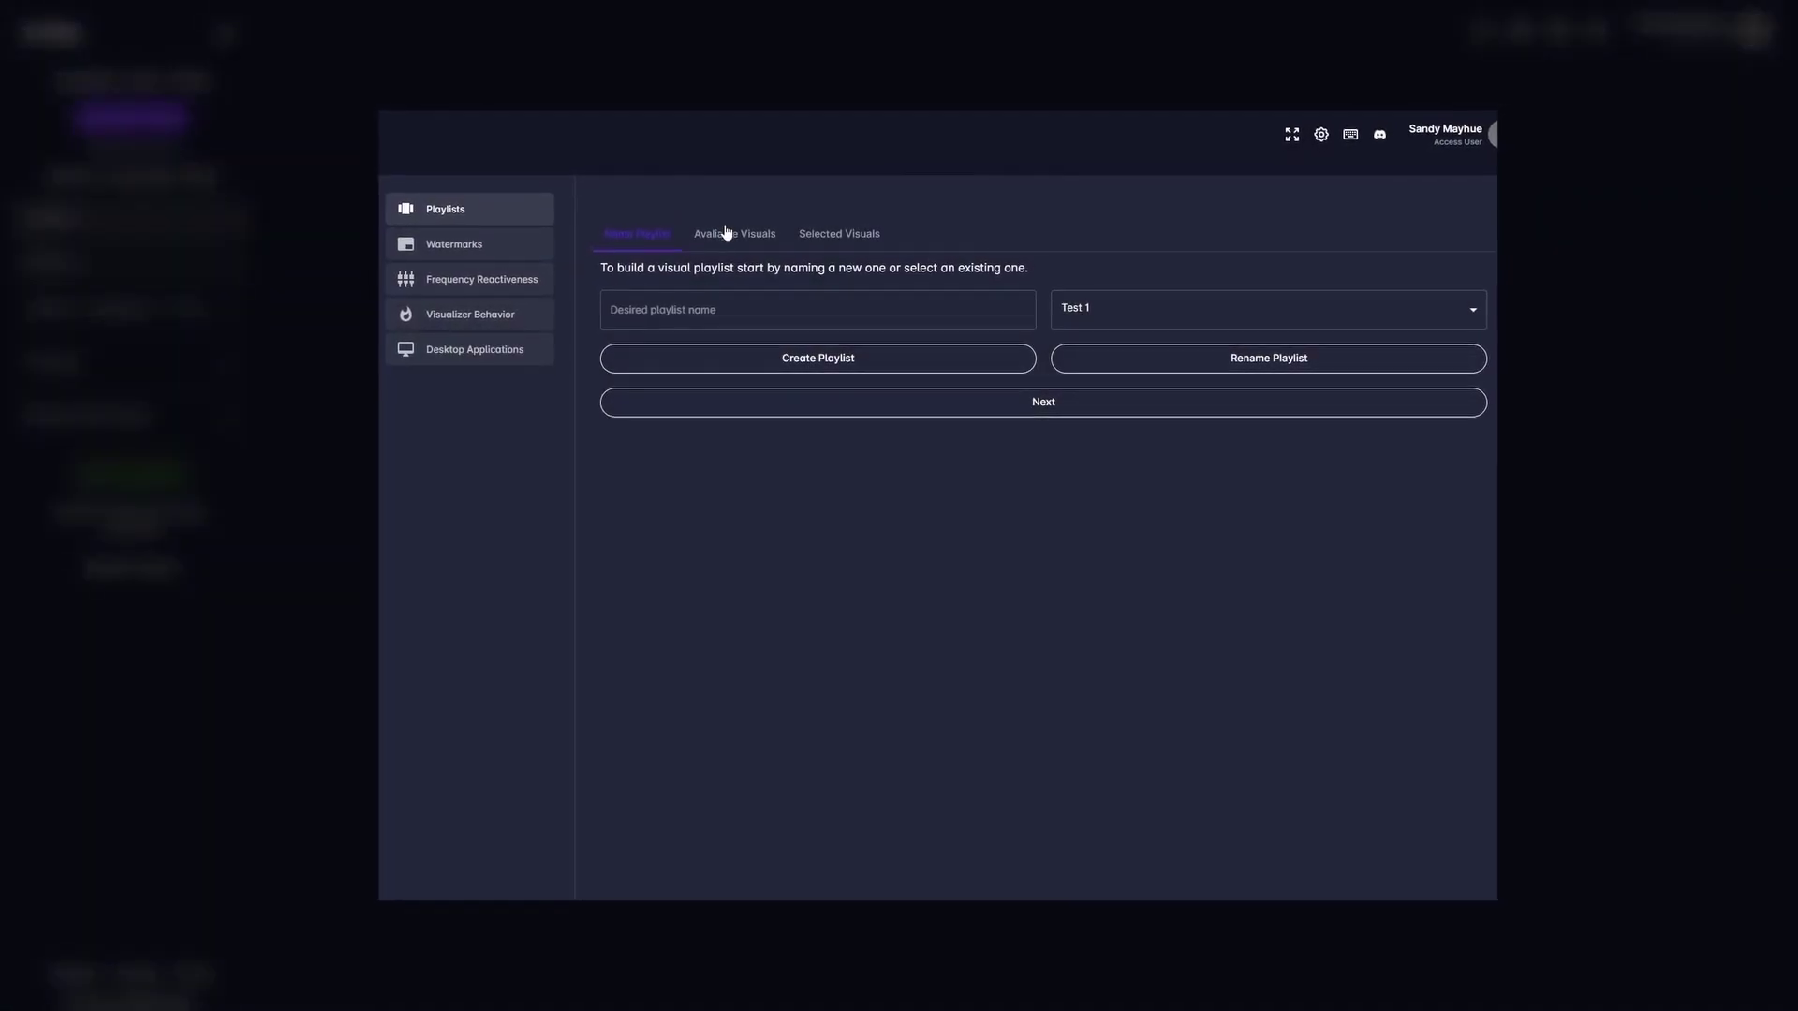
click(719, 240)
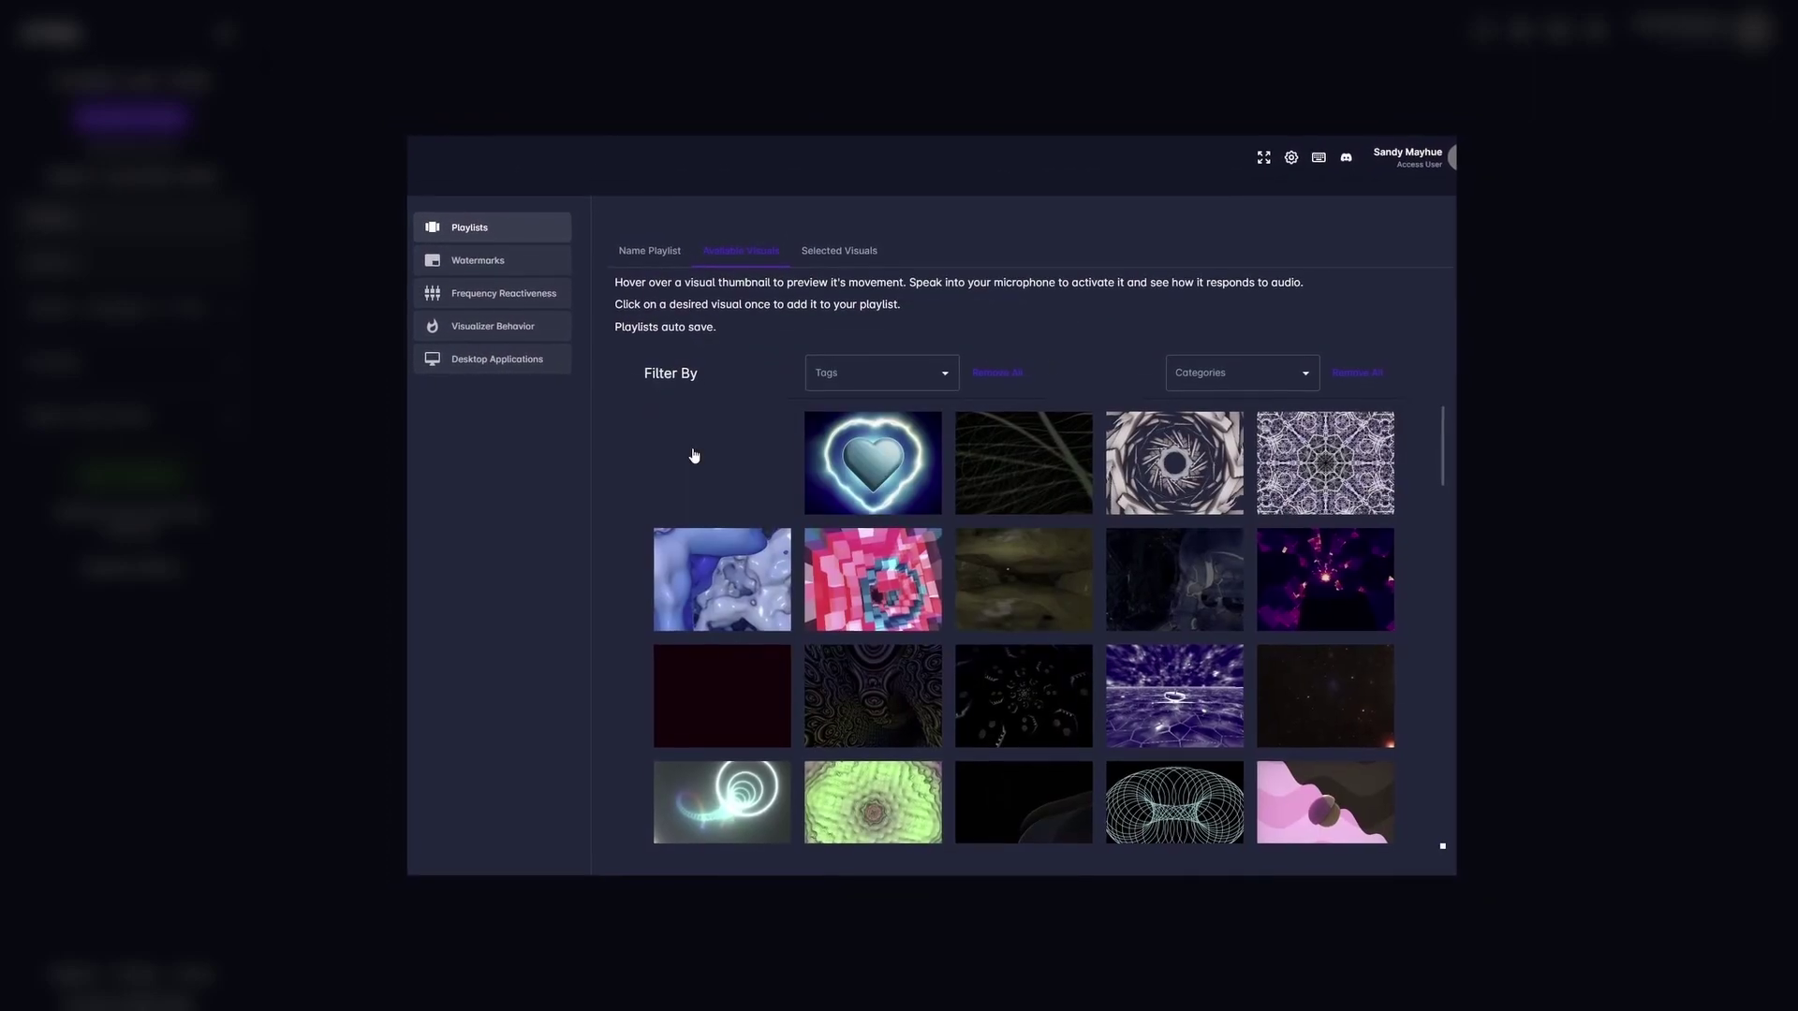
scroll(641, 496, down, 4)
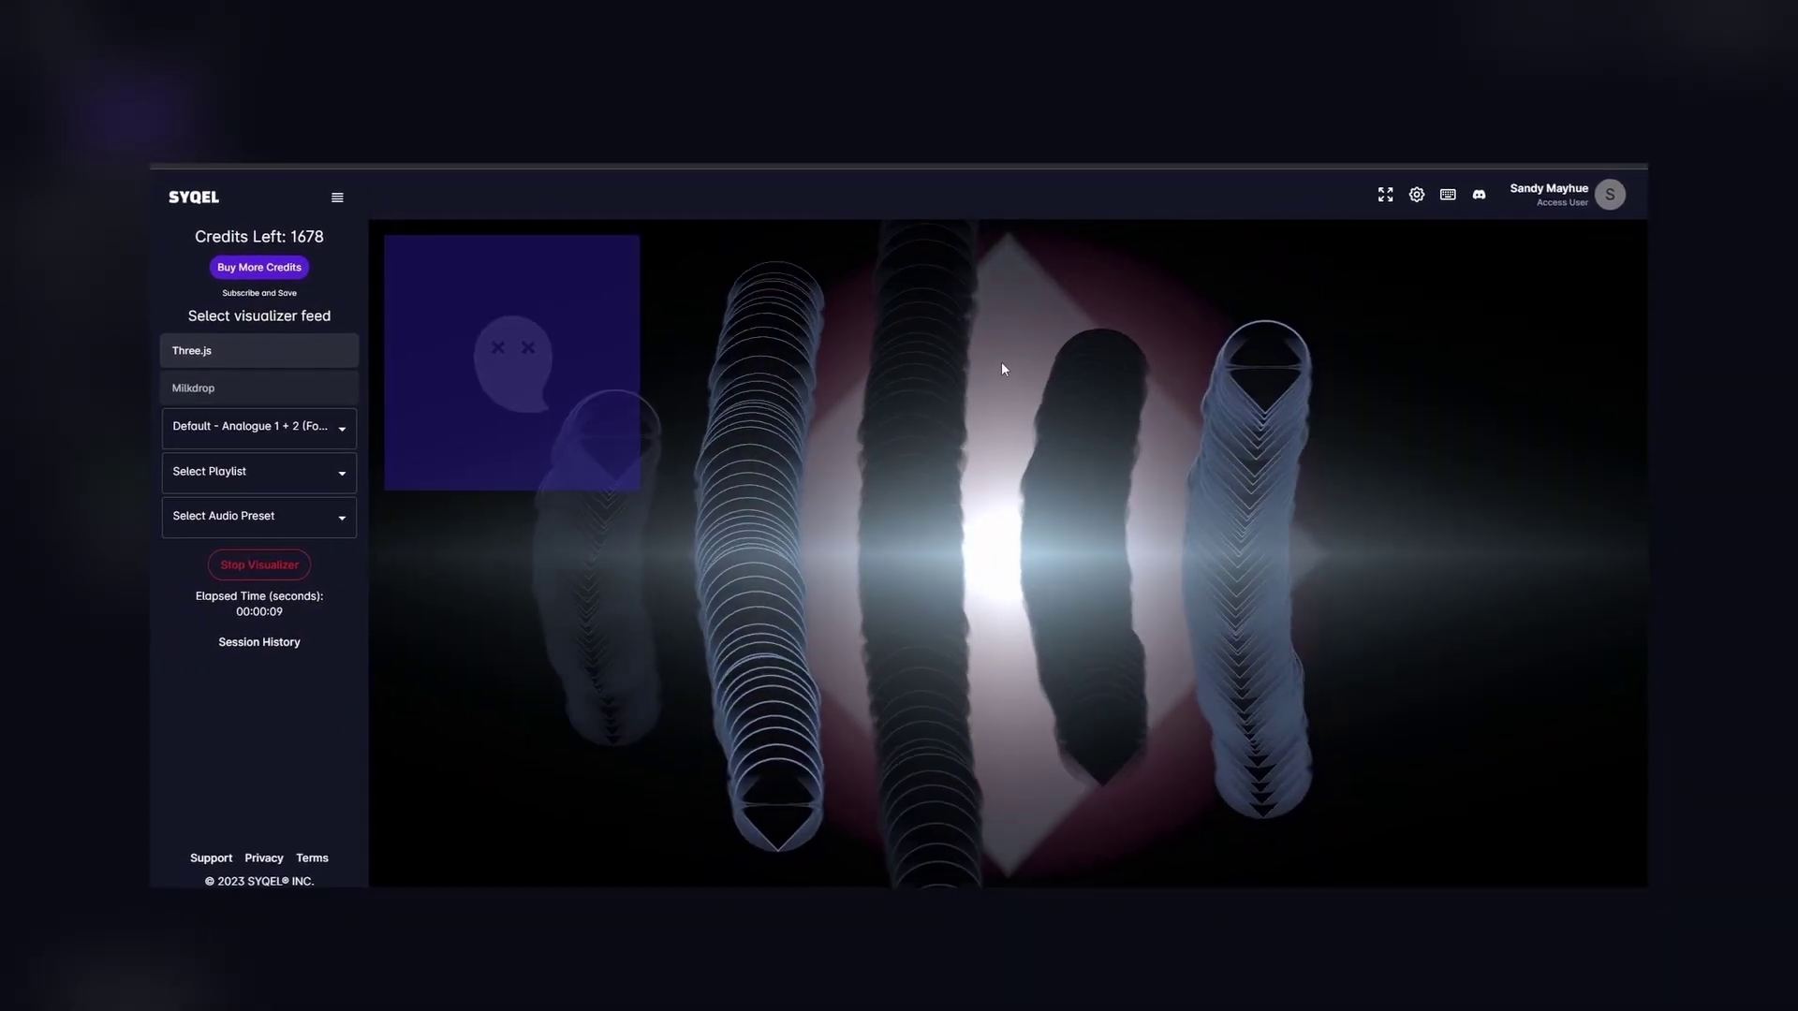
Step: Choose the Protools playlist from the Select Playlist dropdown
click(286, 468)
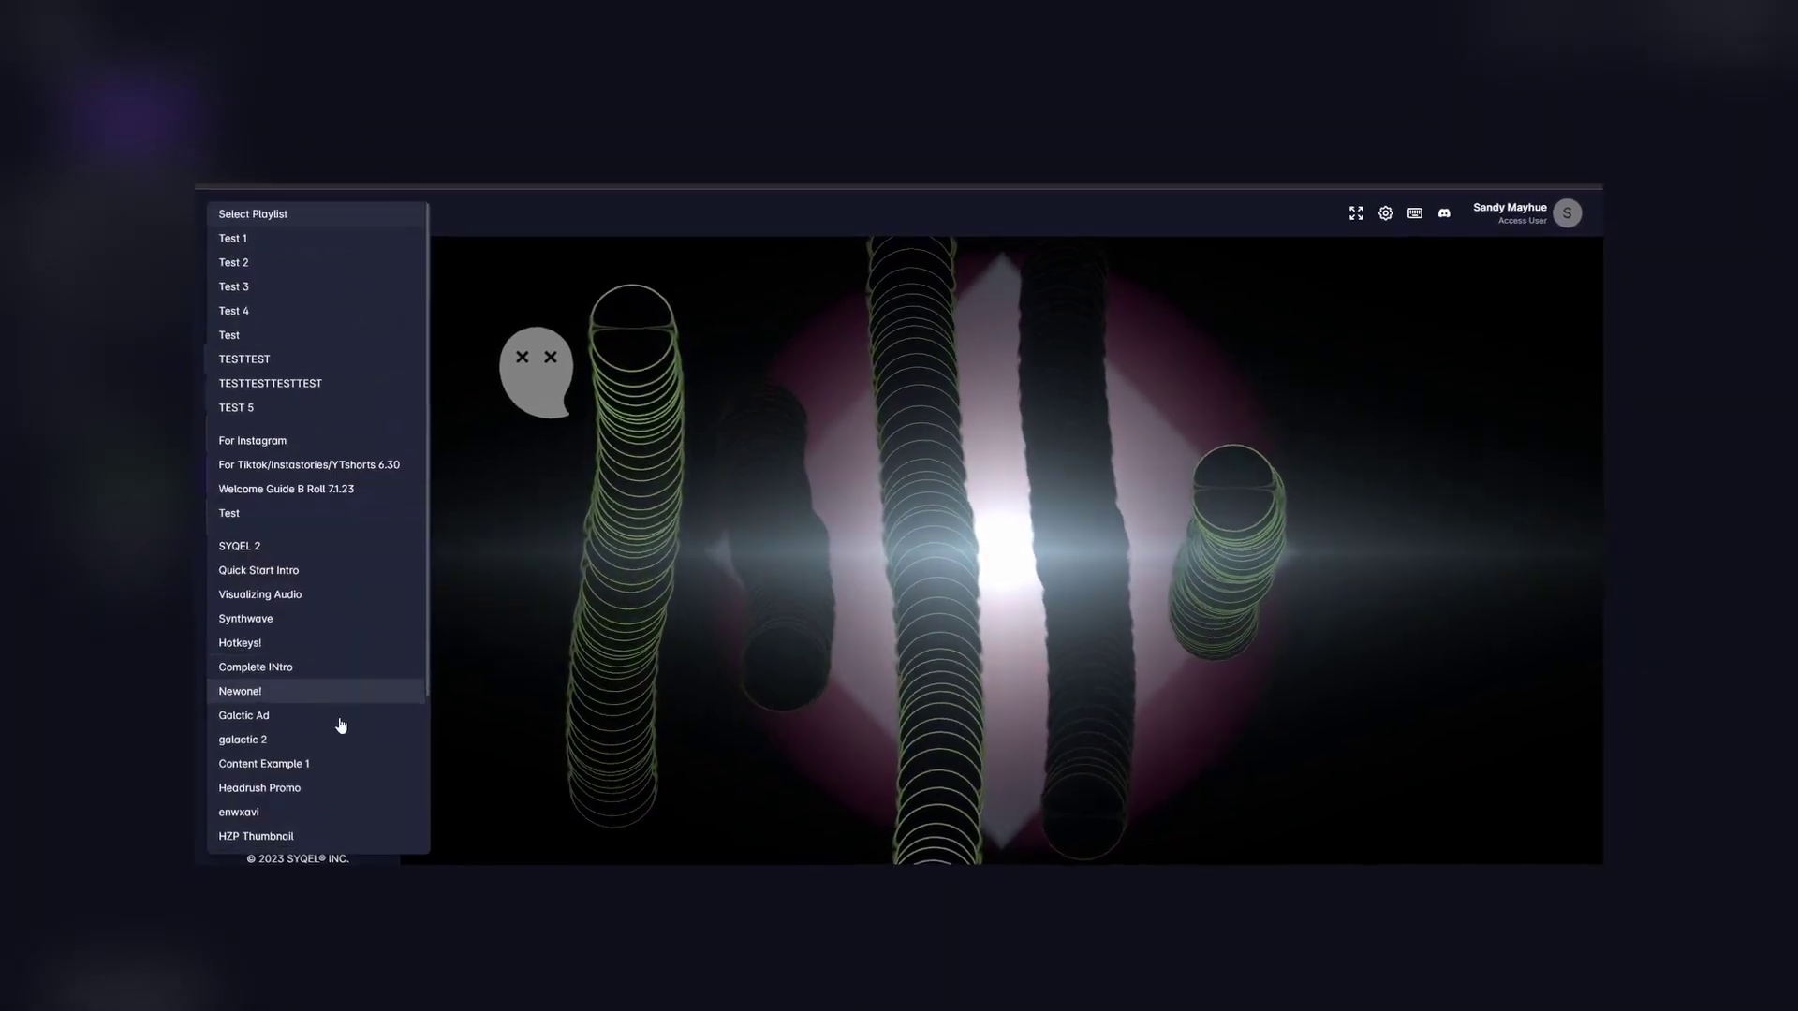
scroll(318, 824, down, 3)
click(318, 832)
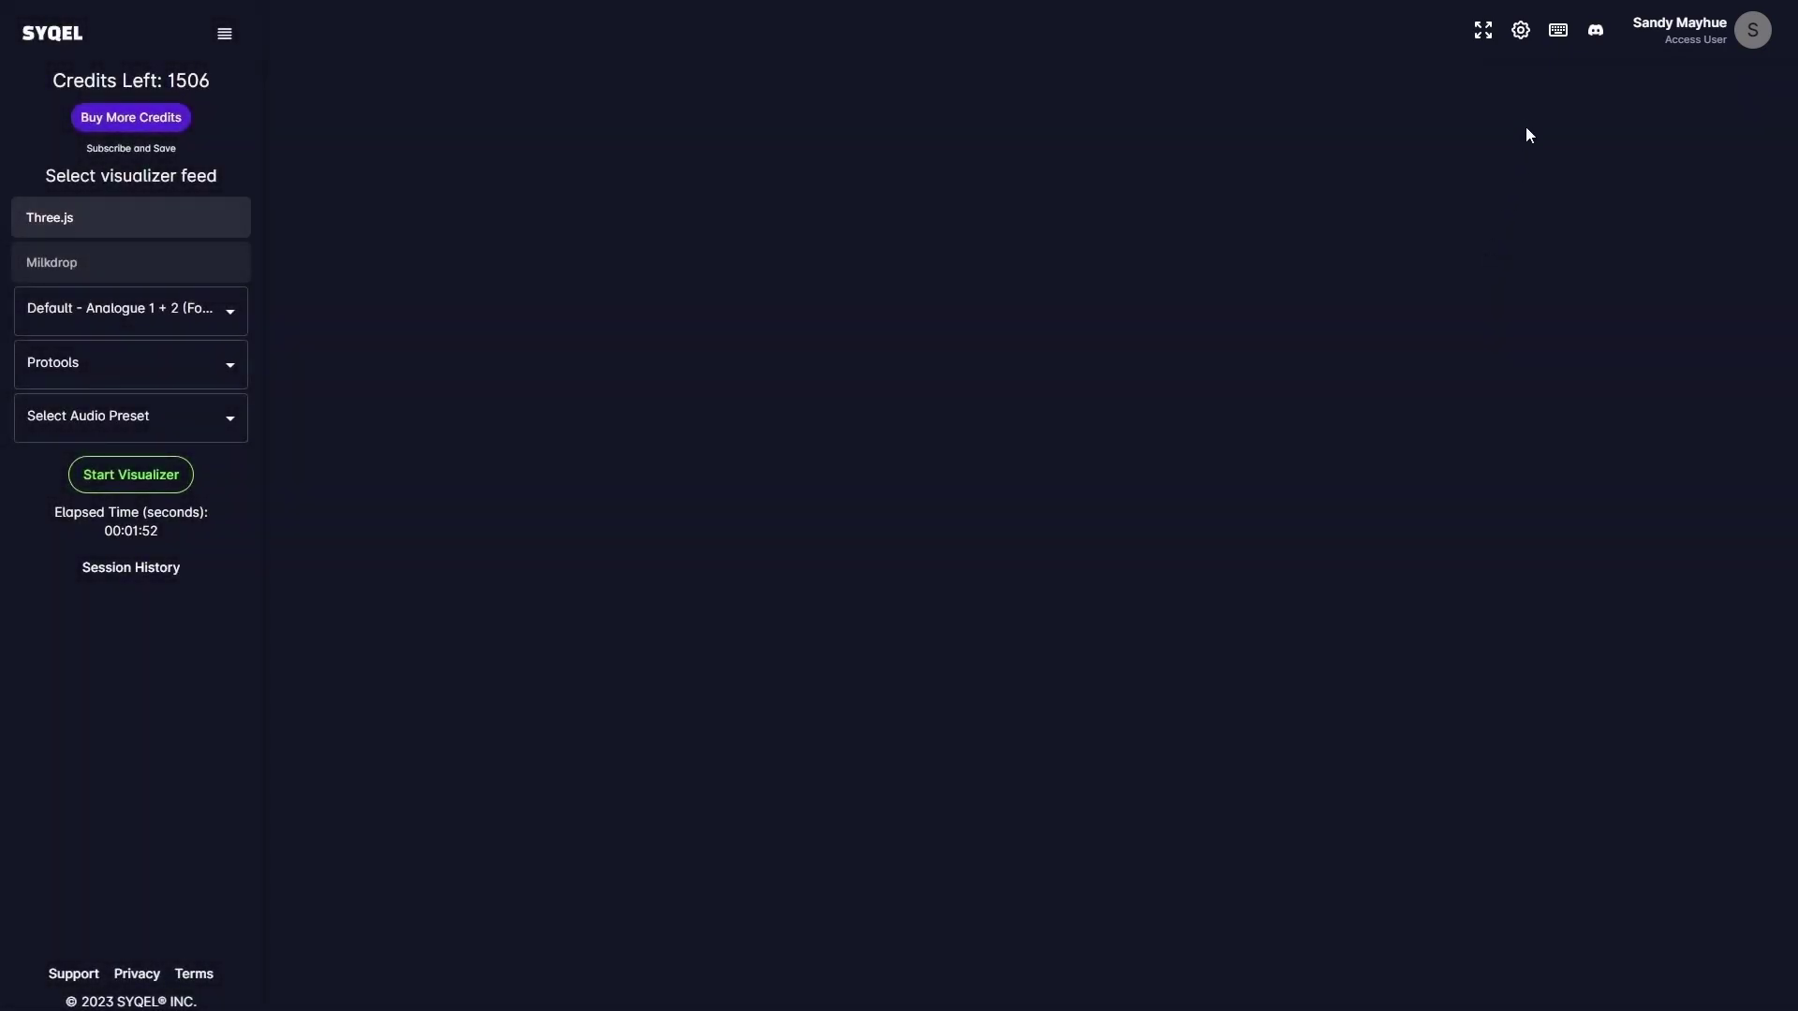
Step: Open Settings to the Playlists page showing Test 1's Available Visuals gallery
click(1521, 31)
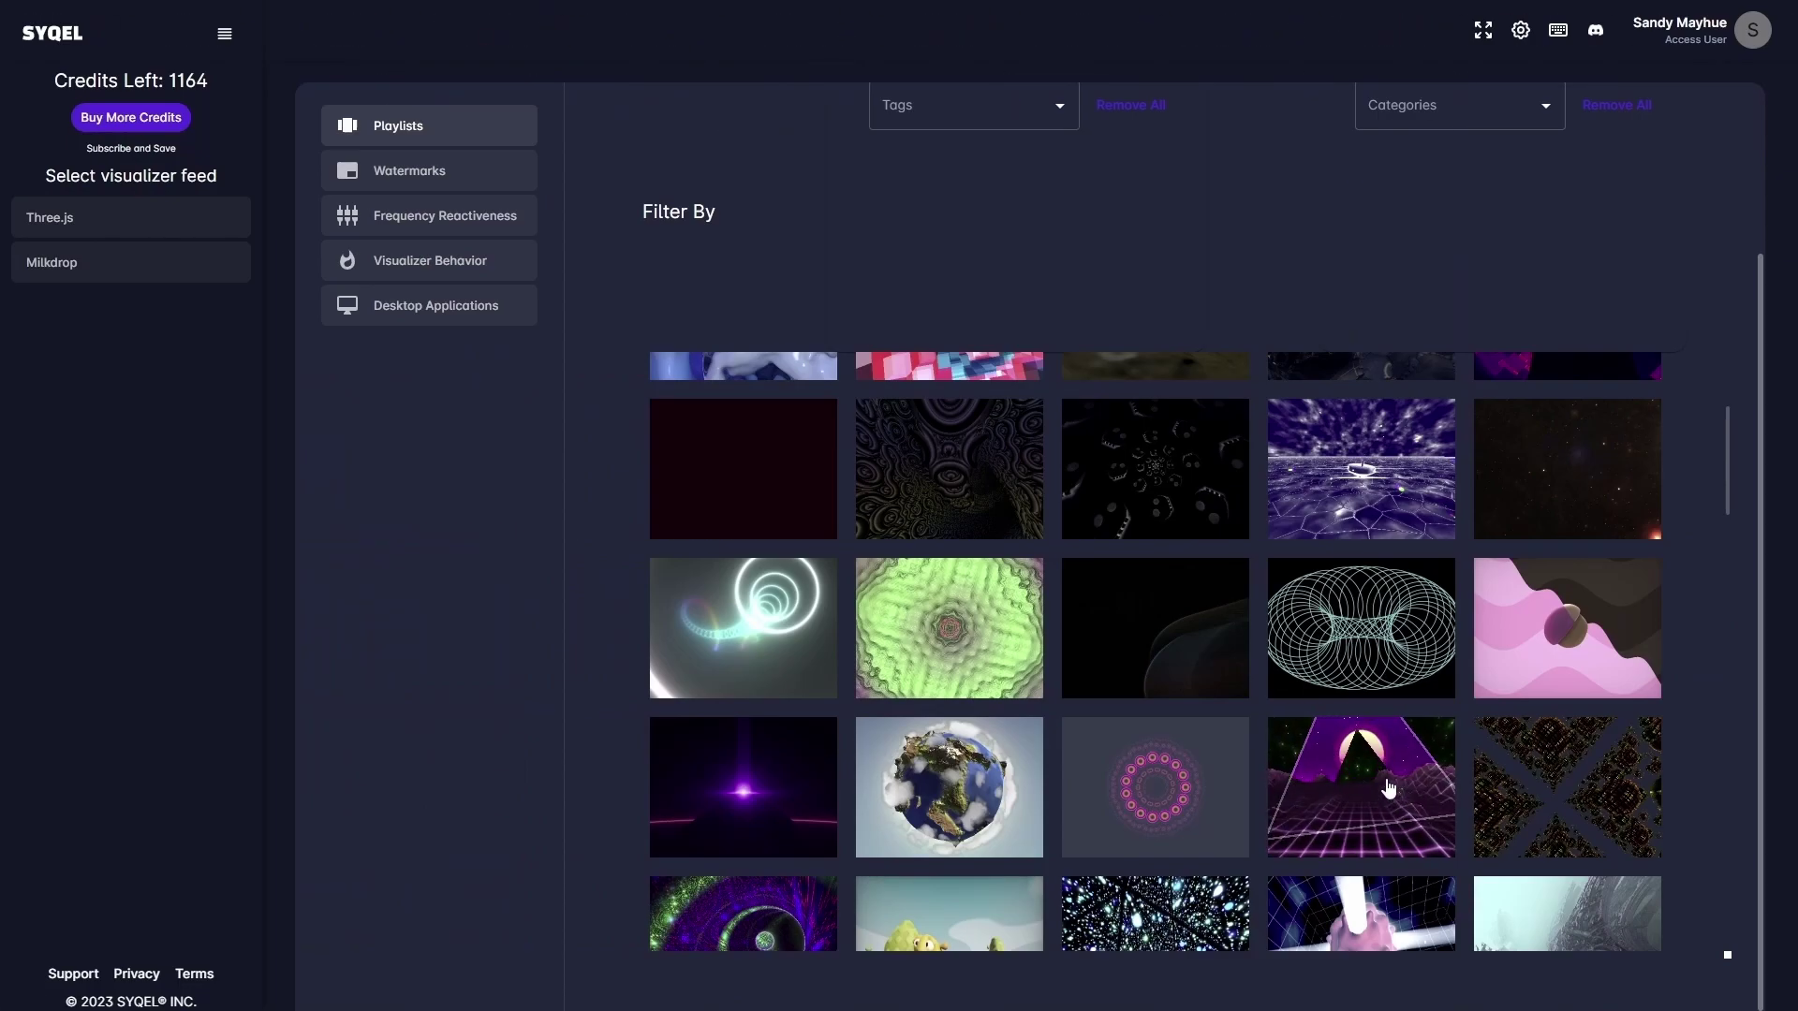
Step: Move the pink ring visual to the front and the black ring visual one slot later
scroll(1382, 803, down, 5)
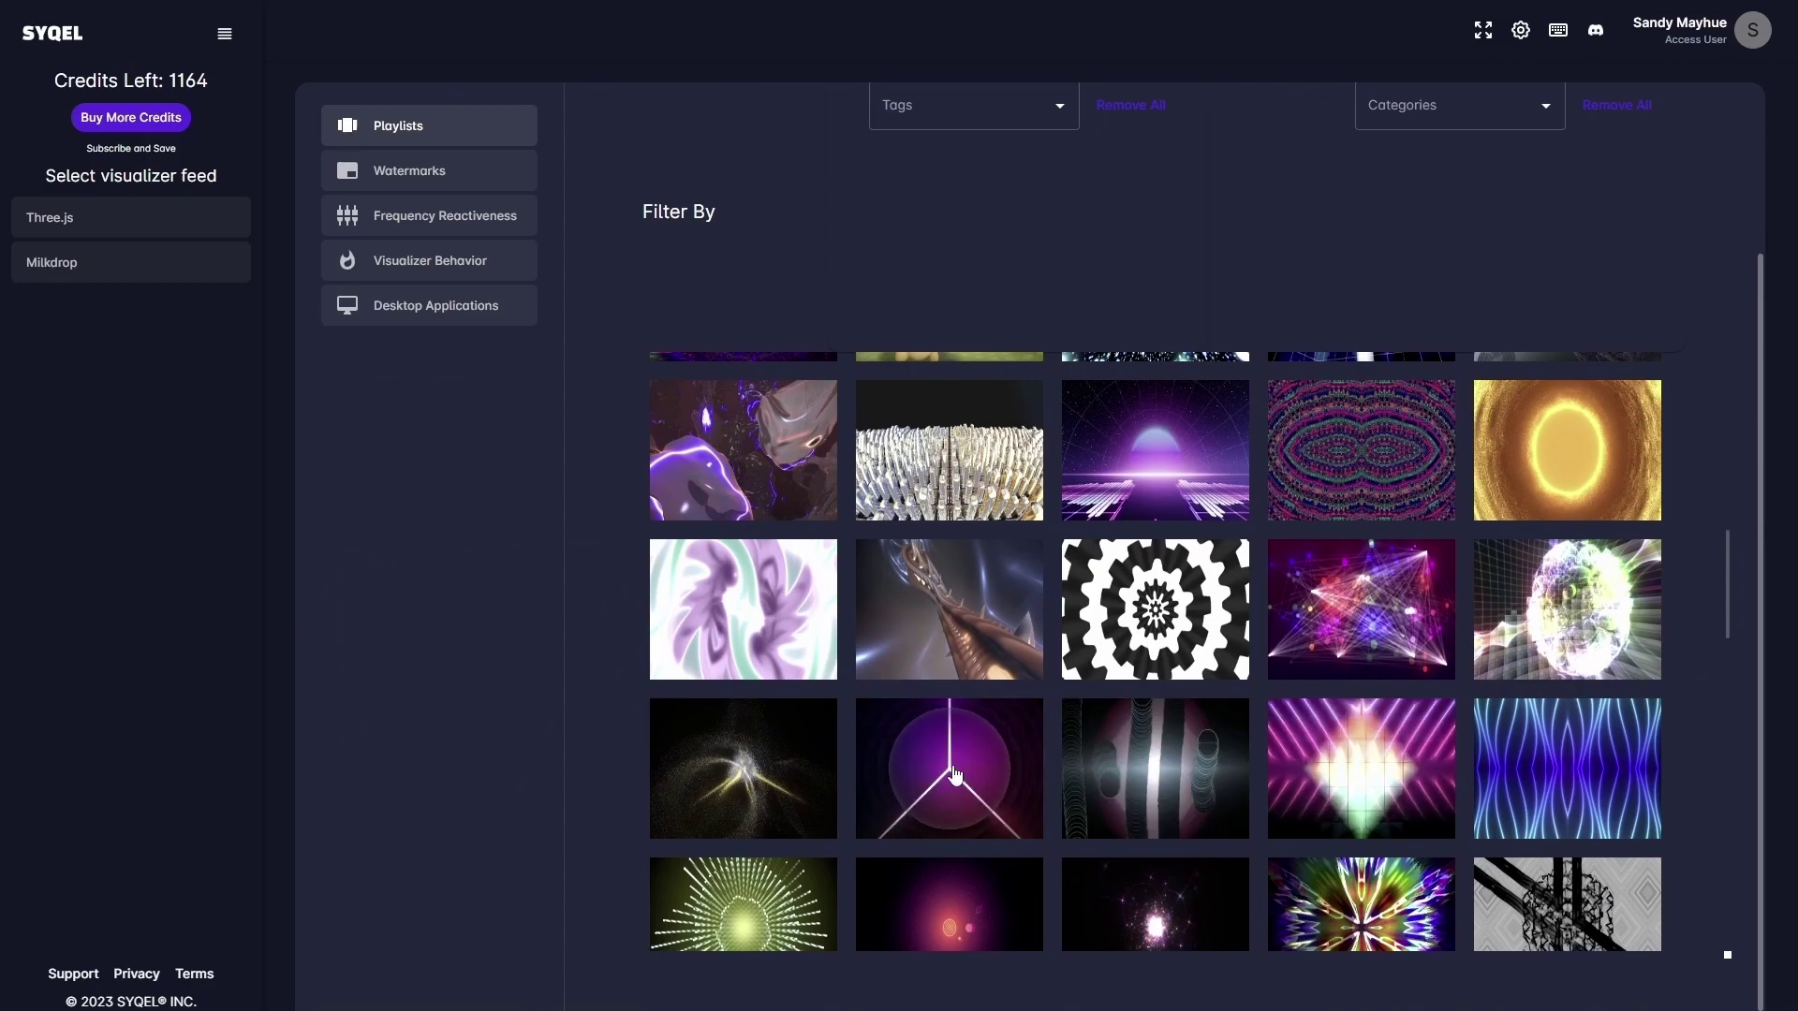
scroll(954, 775, down, 5)
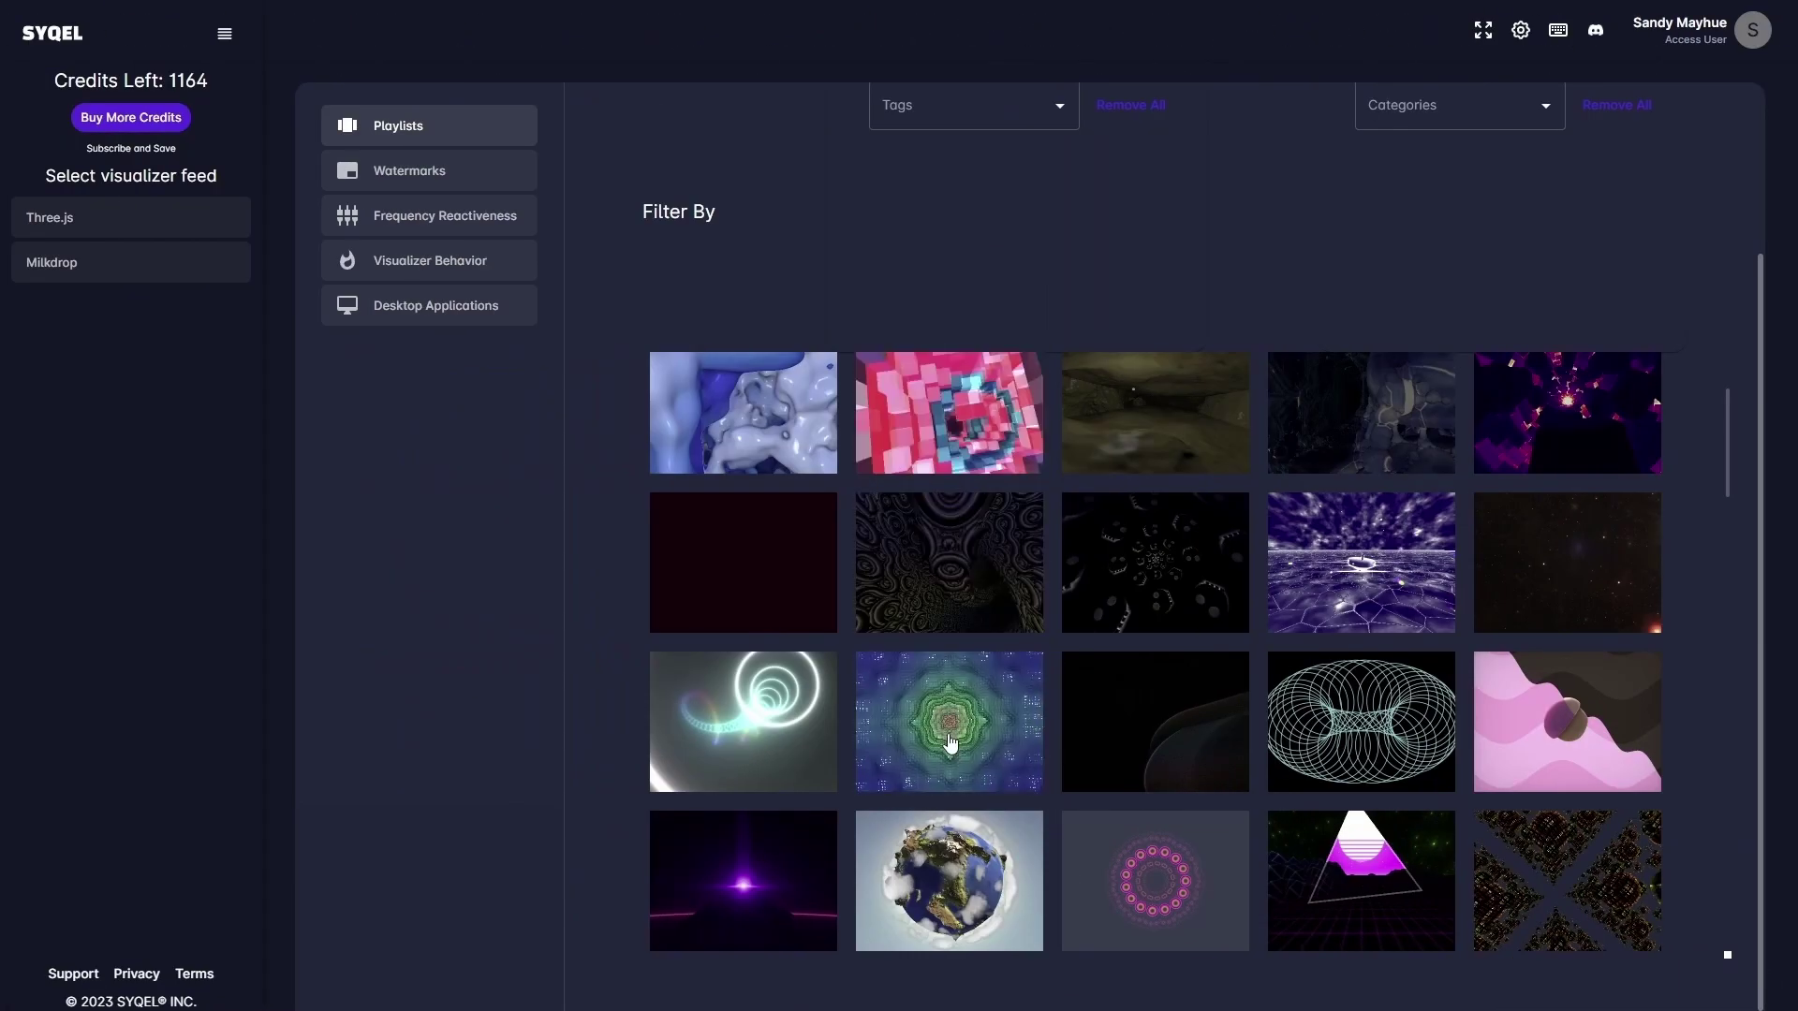
scroll(952, 746, down, 4)
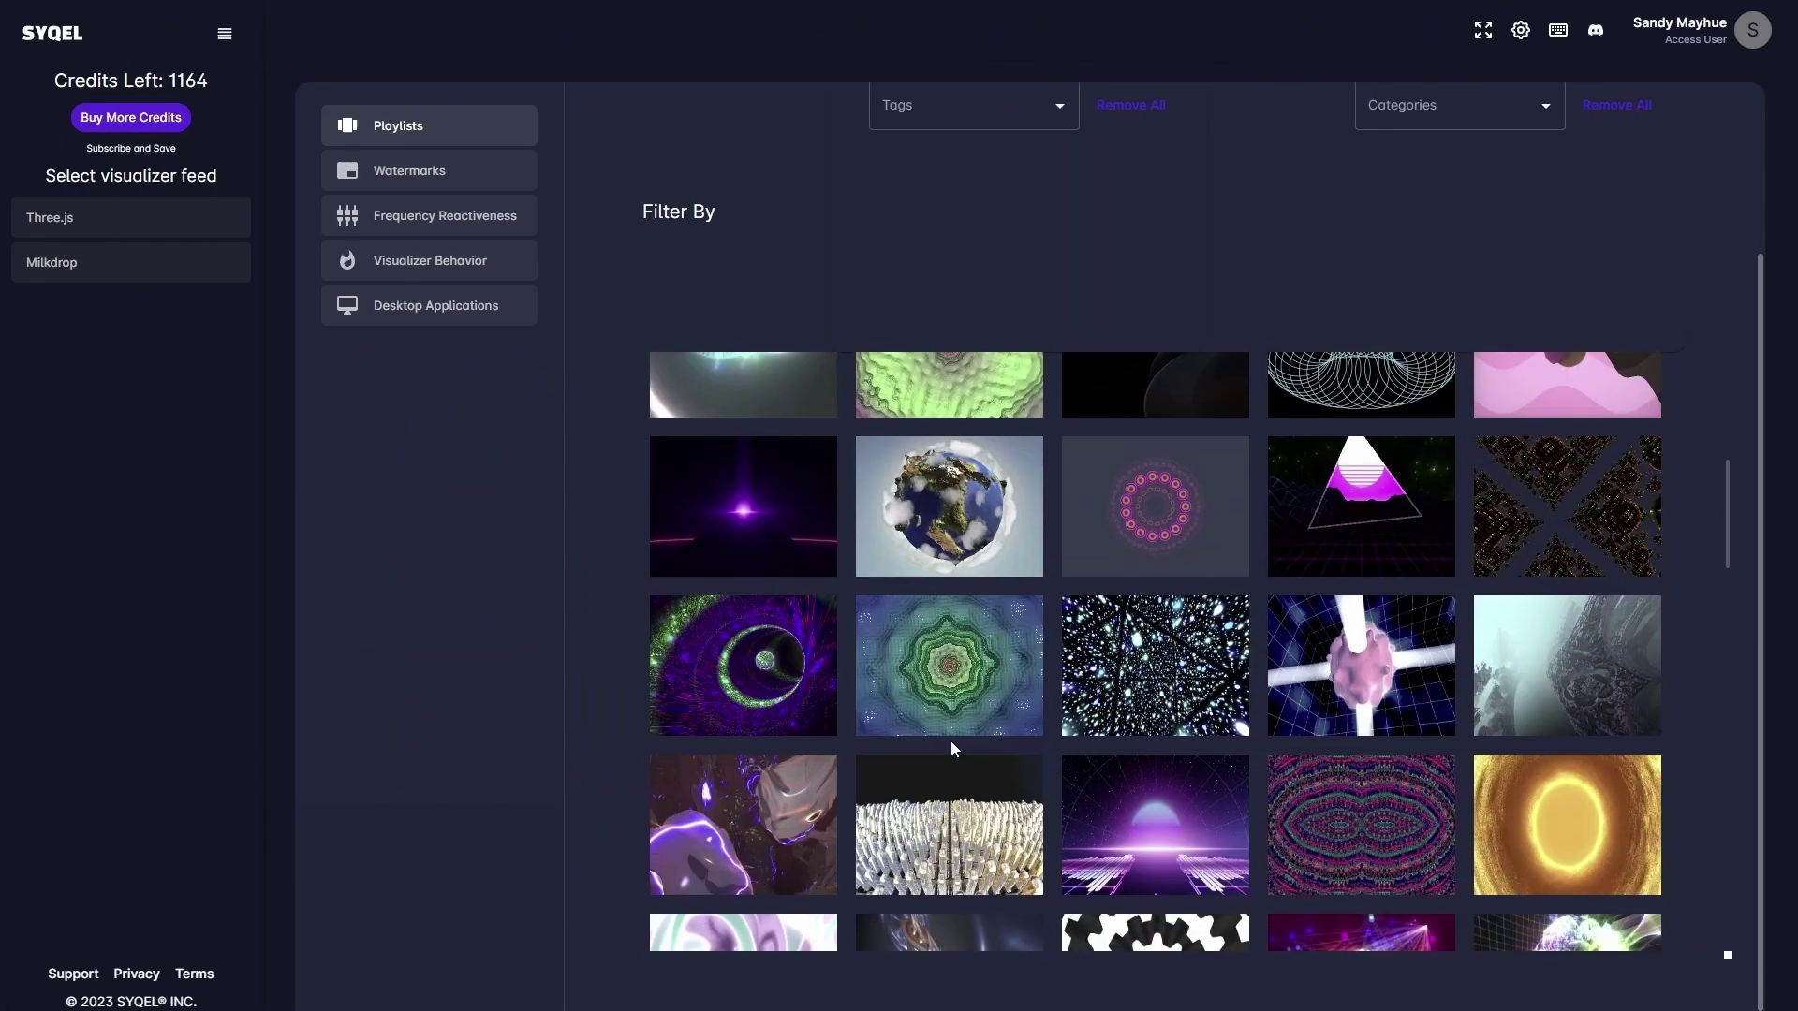
scroll(1152, 841, down, 5)
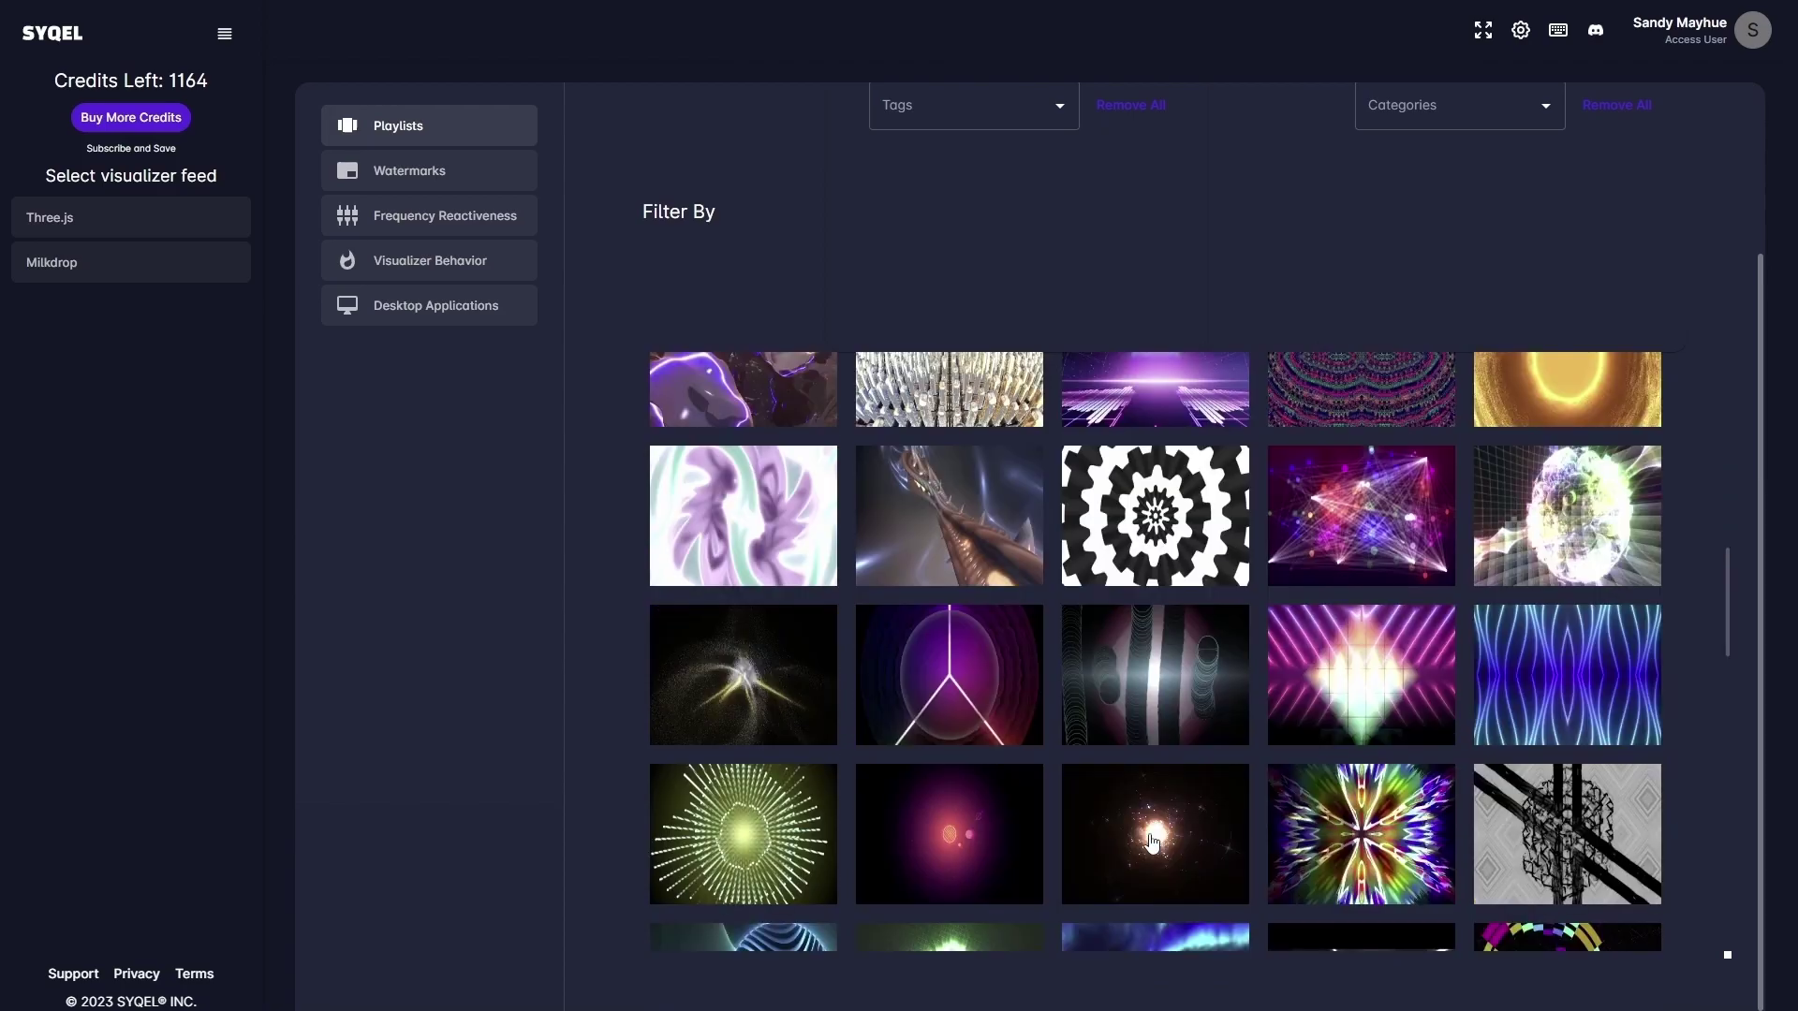
scroll(790, 412, up, 2)
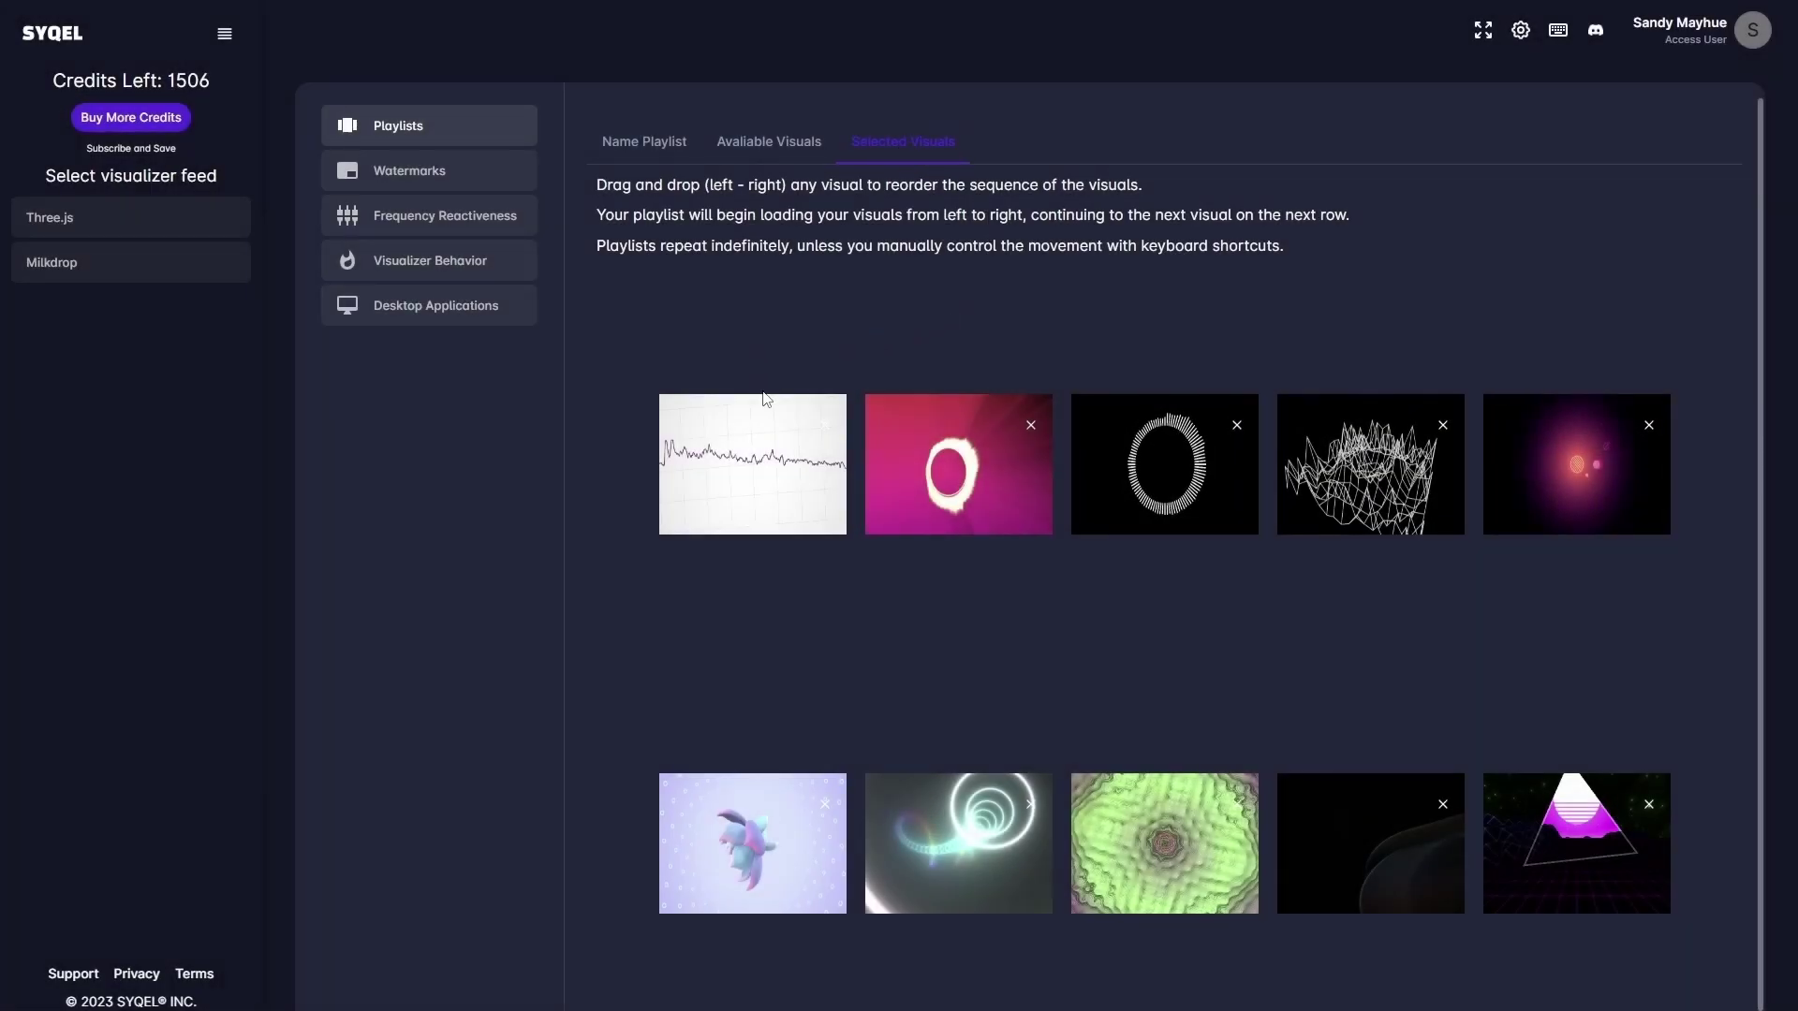
drag(927, 440, 981, 480)
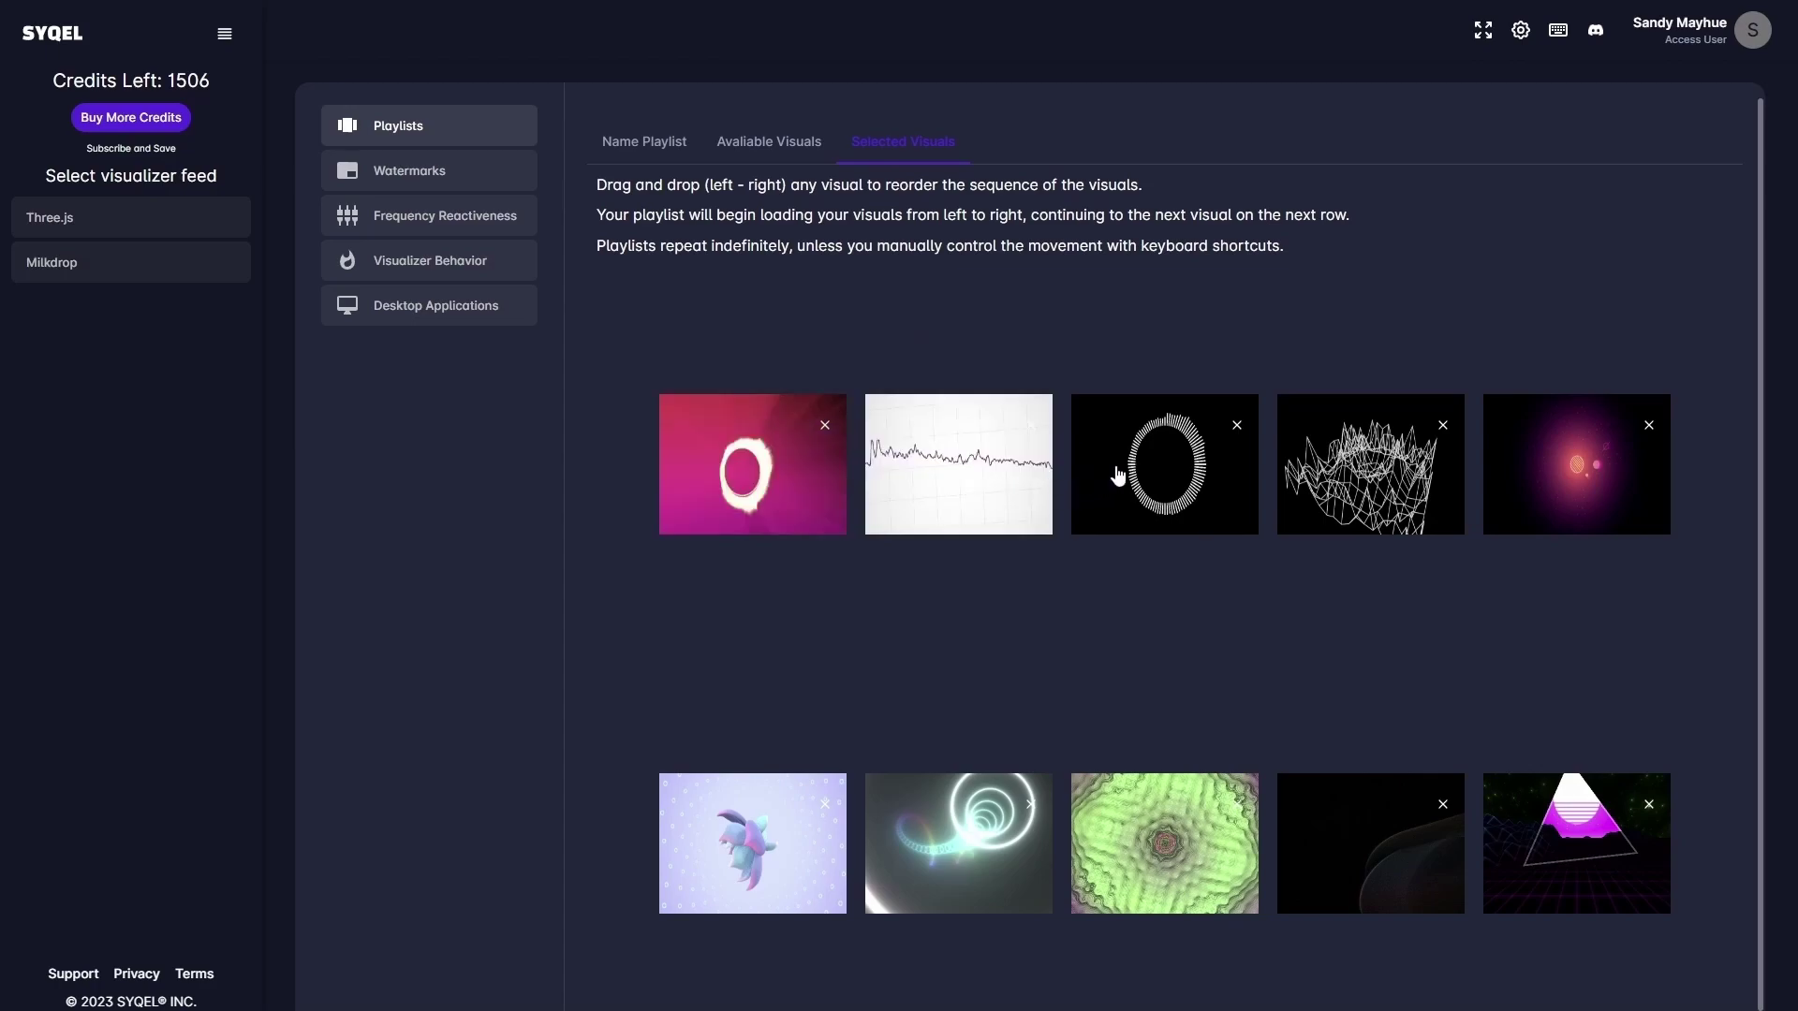
drag(1117, 476, 1357, 477)
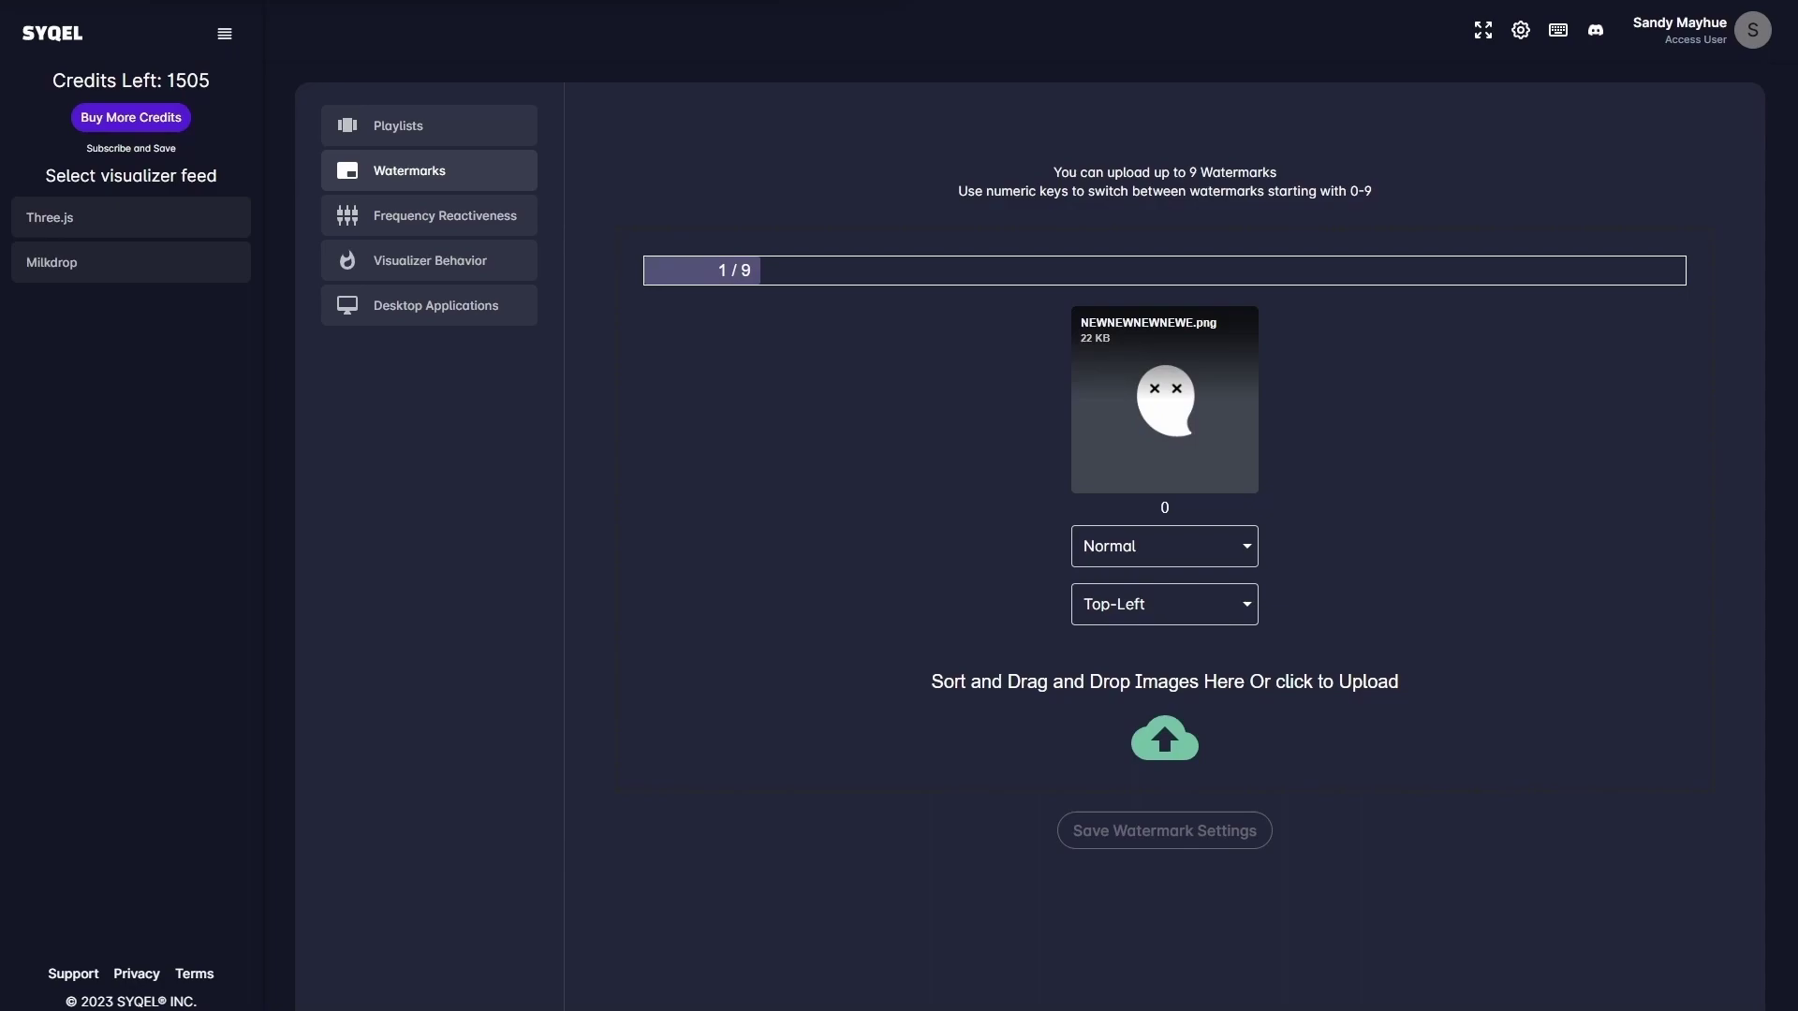
Step: Upload five logo PNGs as watermarks, save, and dismiss the confirmation
drag(1164, 734, 1164, 740)
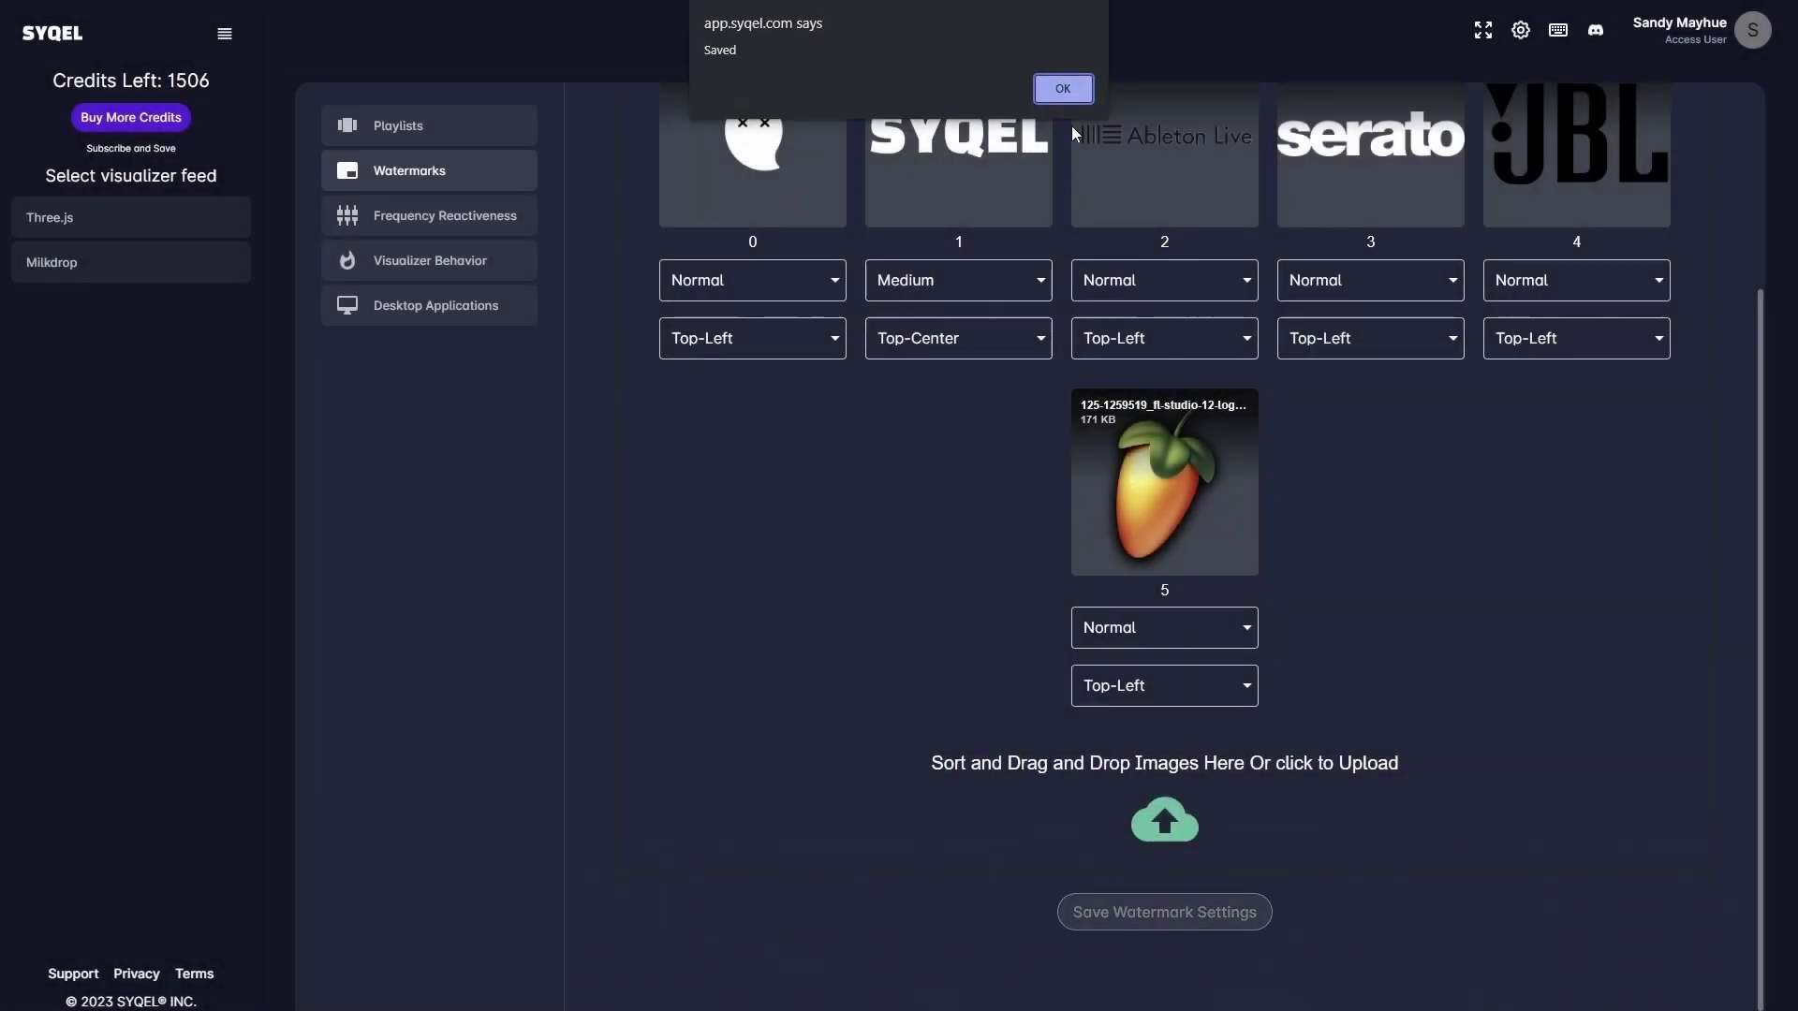
click(1063, 88)
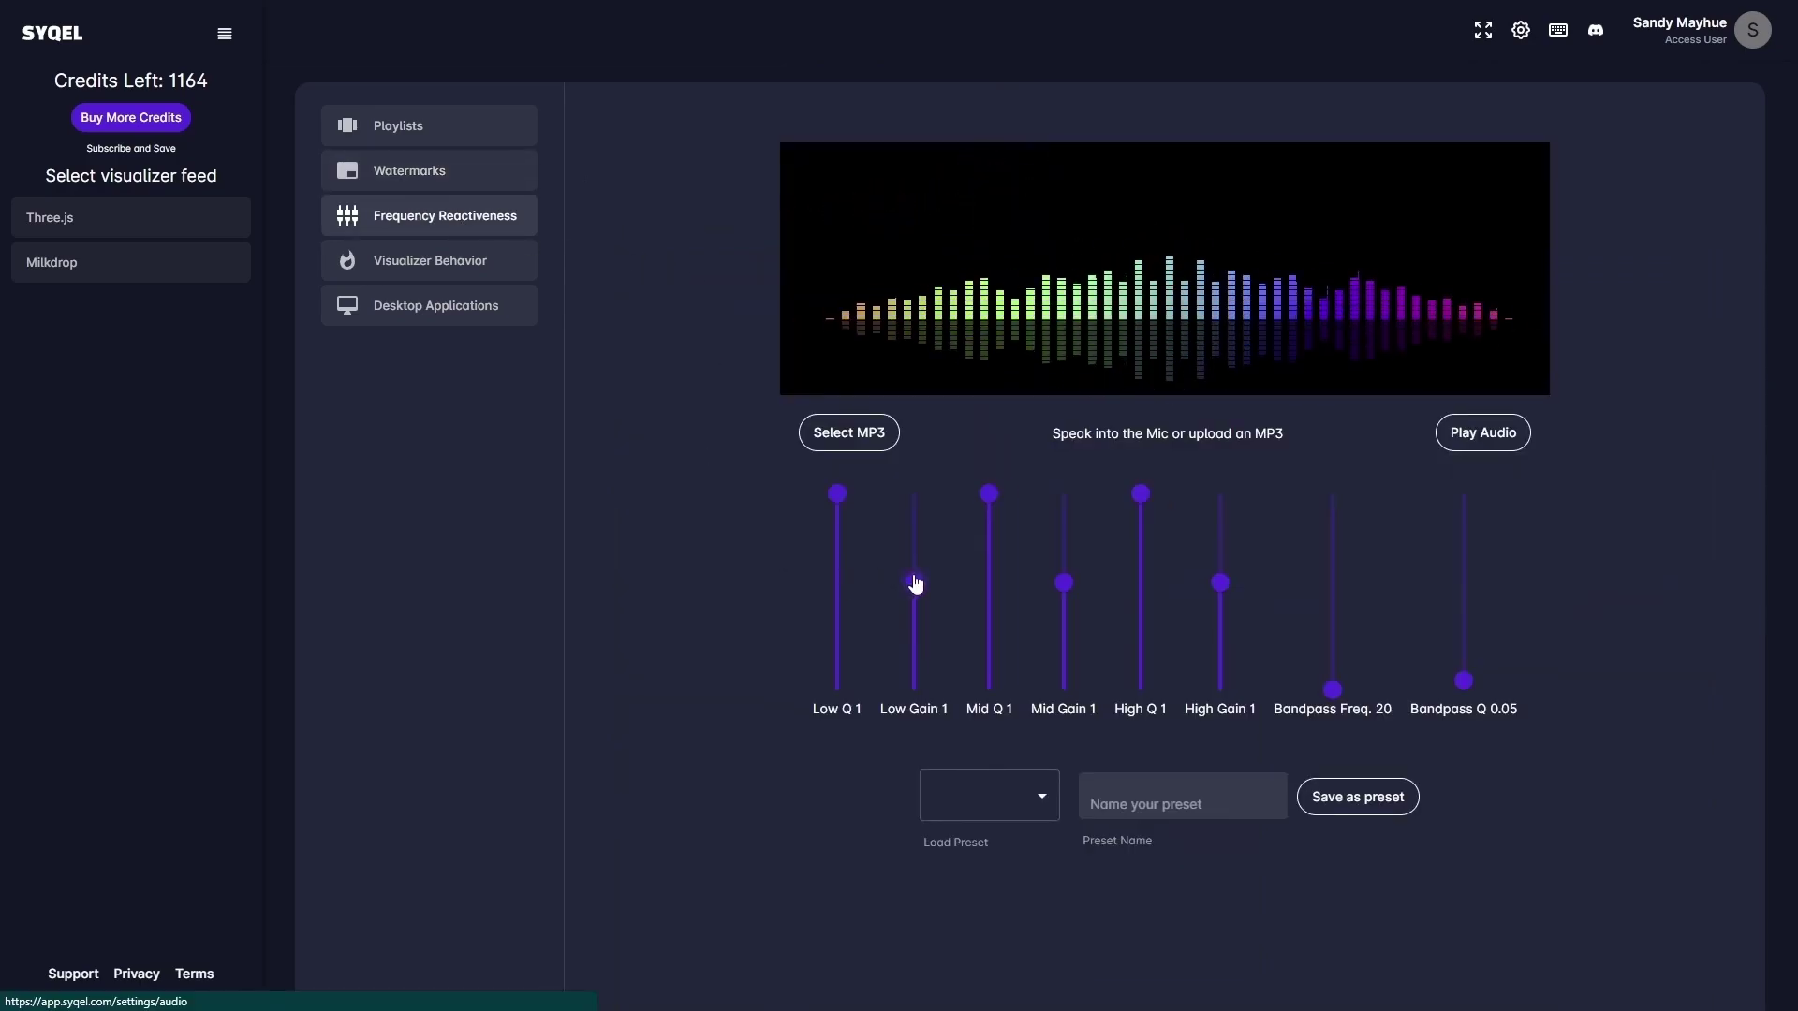
Step: Set Low Gain and Mid Gain to -10 and High Gain to 10
drag(916, 585, 916, 693)
drag(1068, 582, 1151, 703)
drag(1309, 604, 1305, 502)
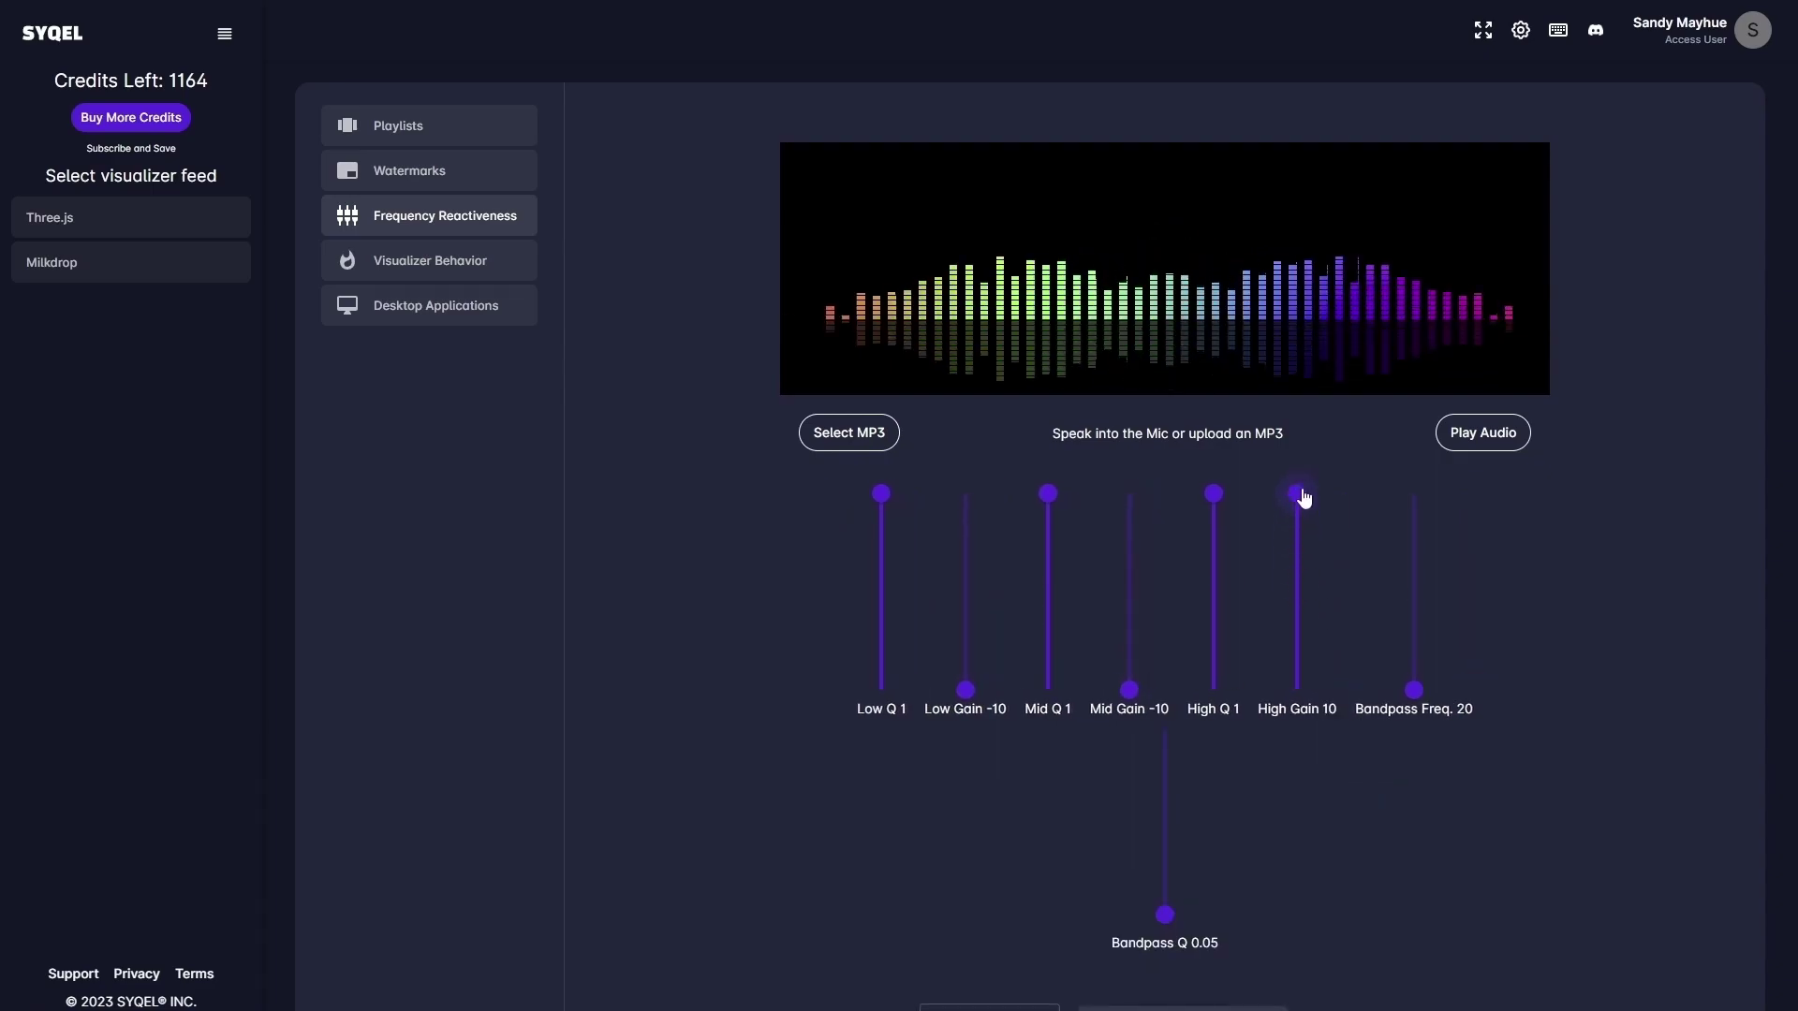
Step: Load a WAV test track, nudge High Gain while it plays, then stop playback
click(1483, 434)
key(Return)
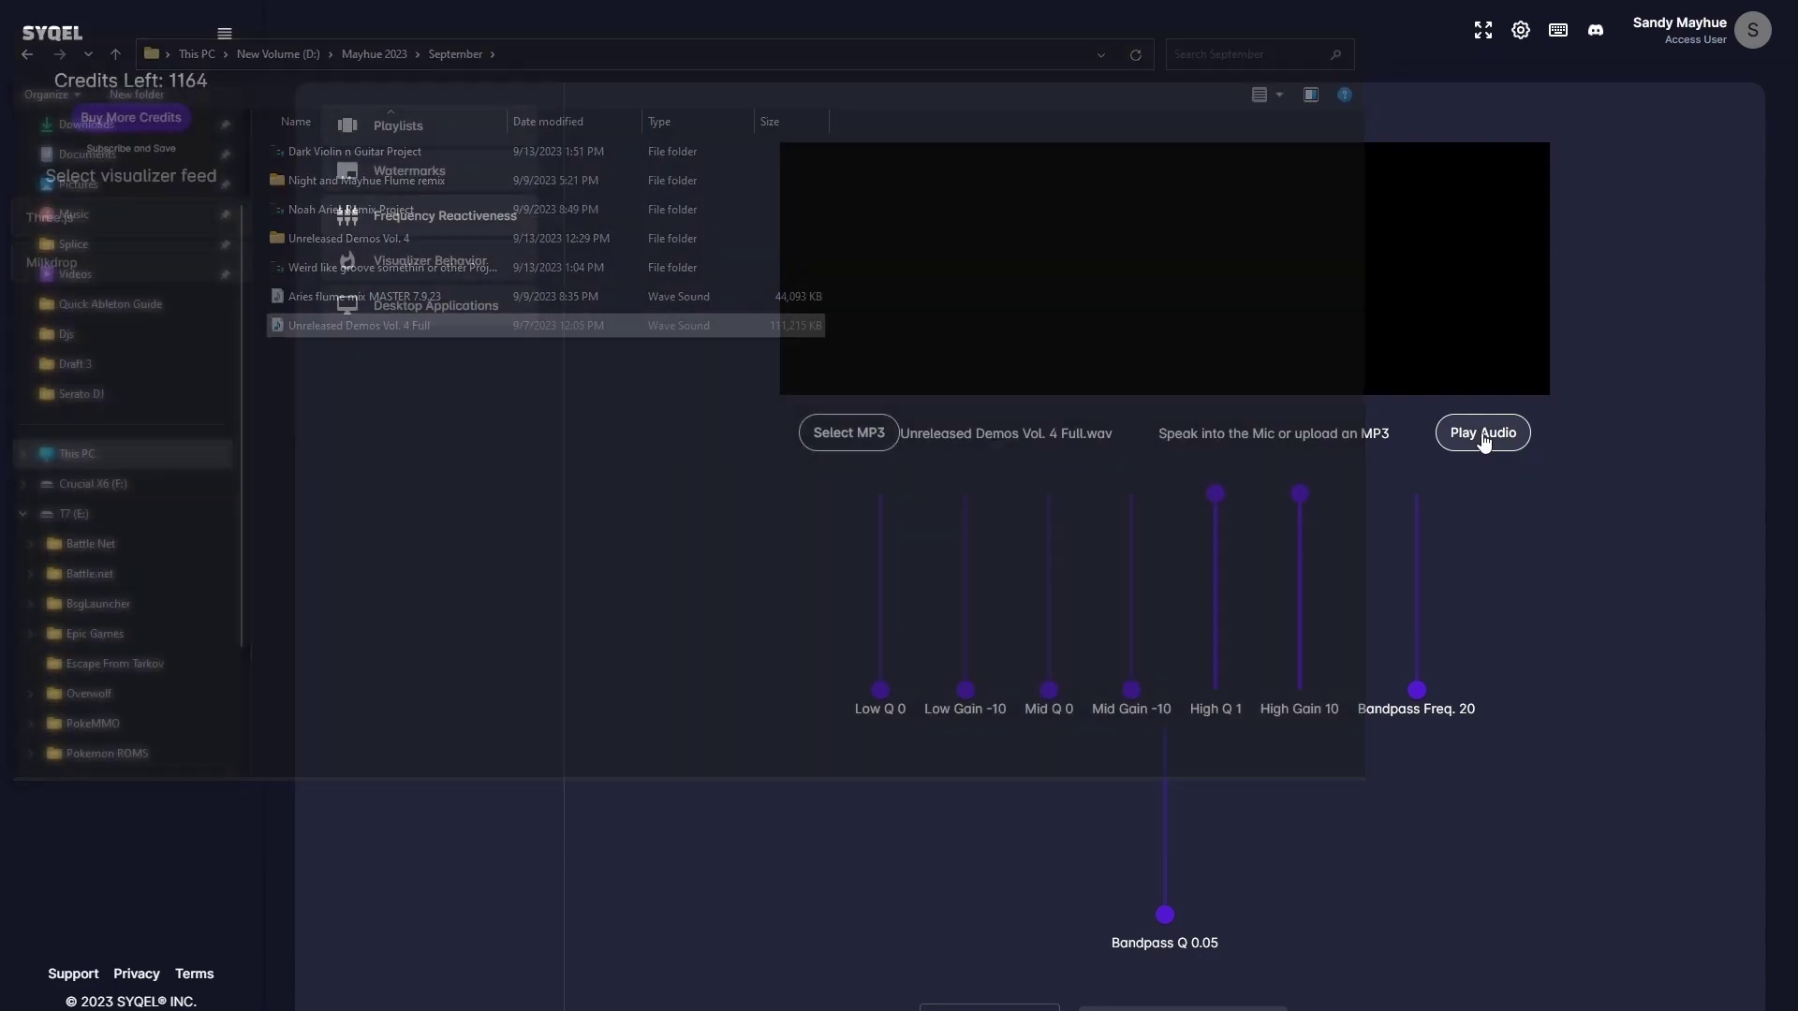
mouse_move(1304, 502)
mouse_down()
mouse_move(1287, 718)
mouse_move(1301, 497)
mouse_up()
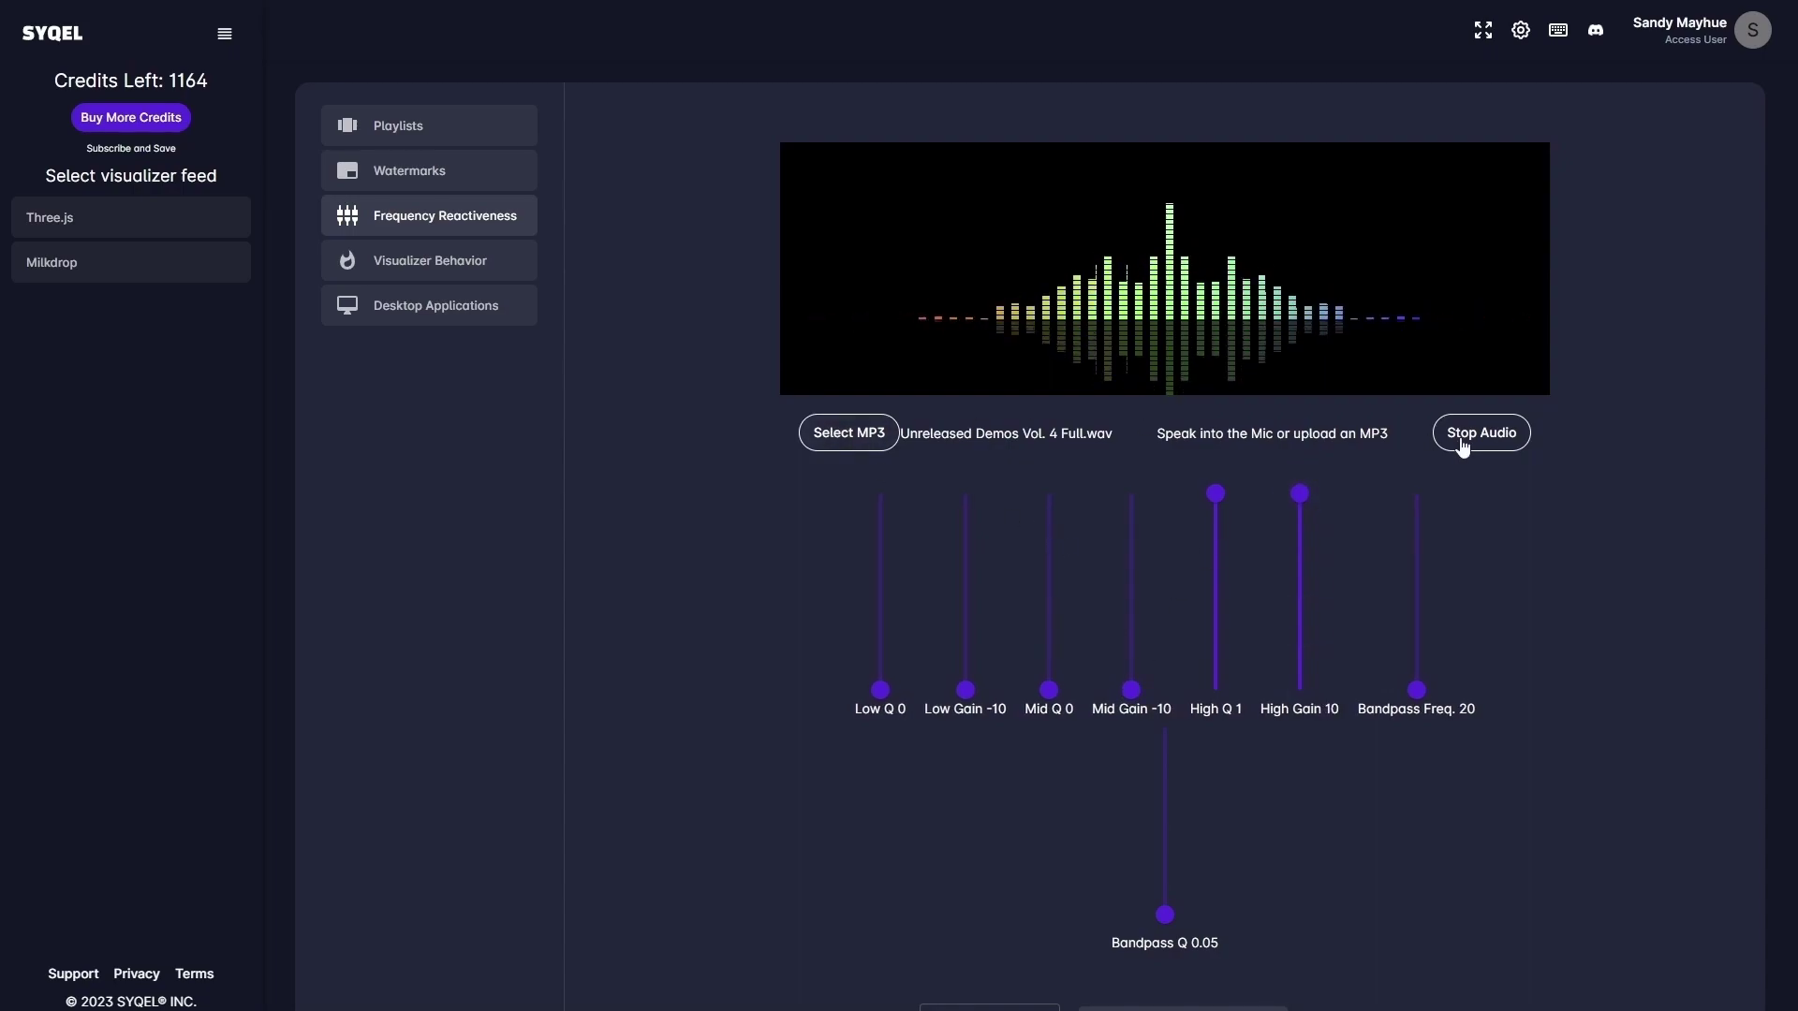
click(1495, 439)
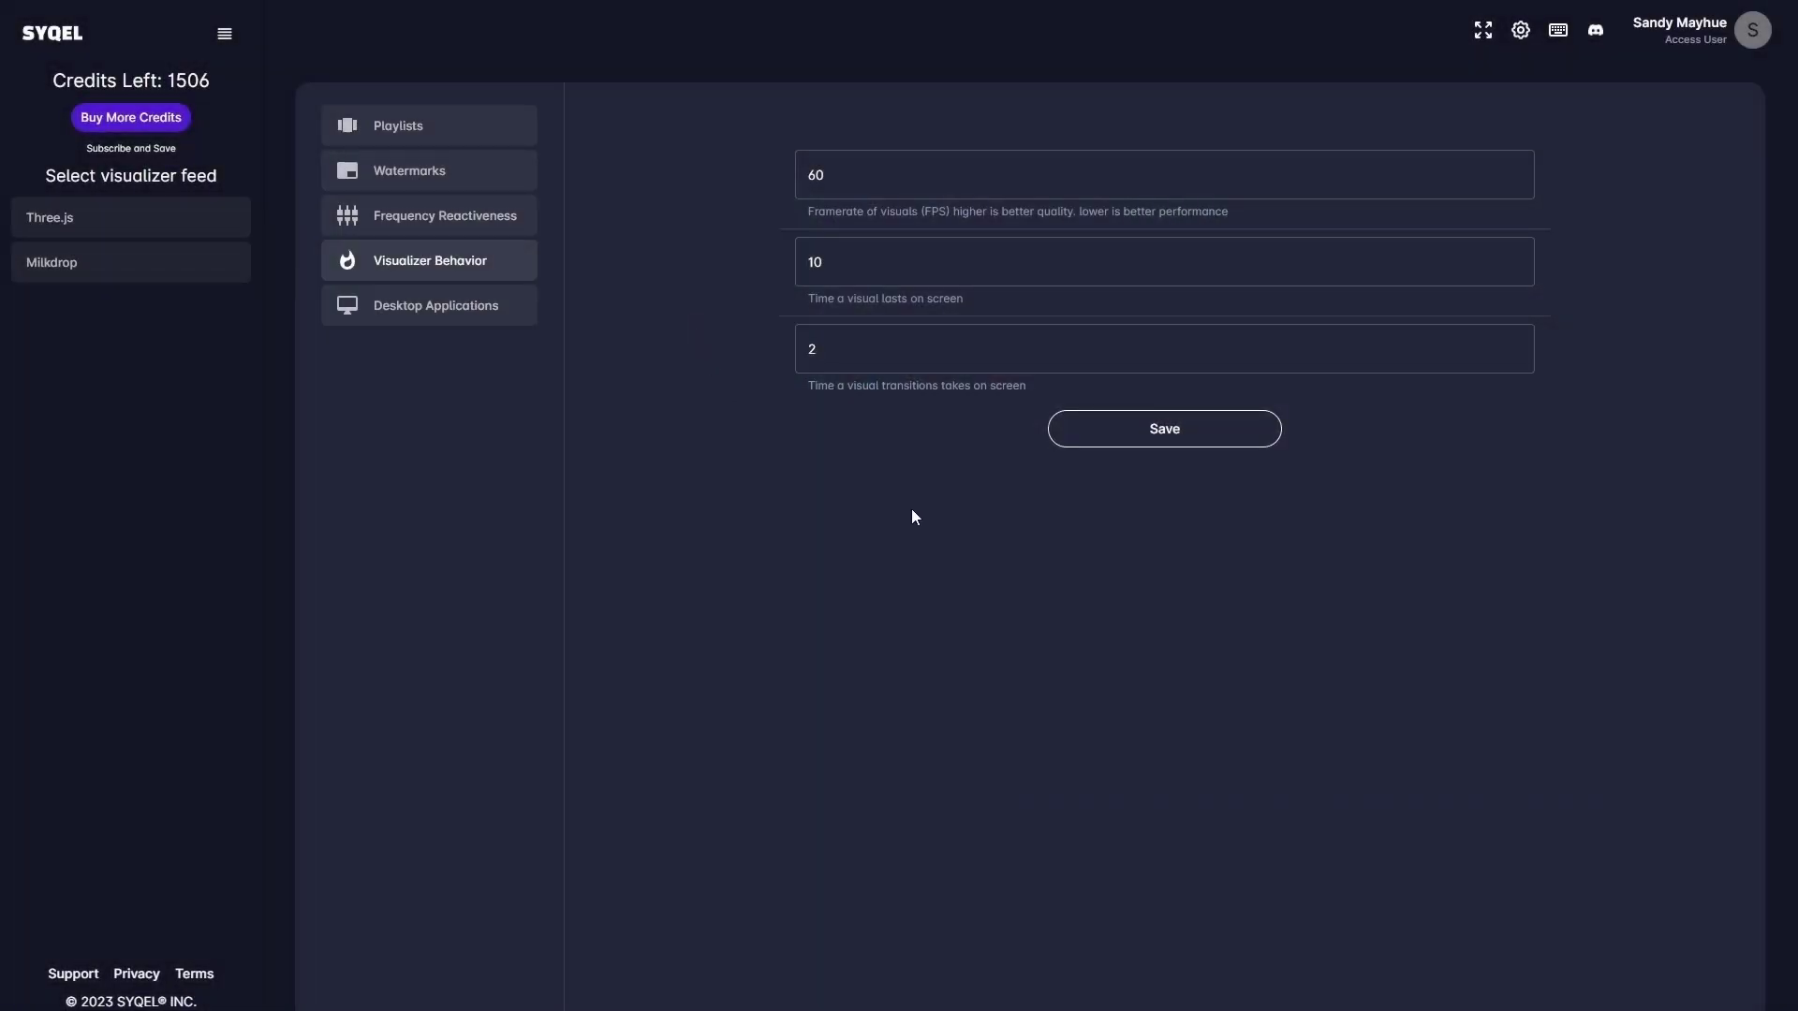
Step: Save behavior settings of 60 FPS, 10-second visuals and 2-second transitions, then dismiss the alert
click(1170, 433)
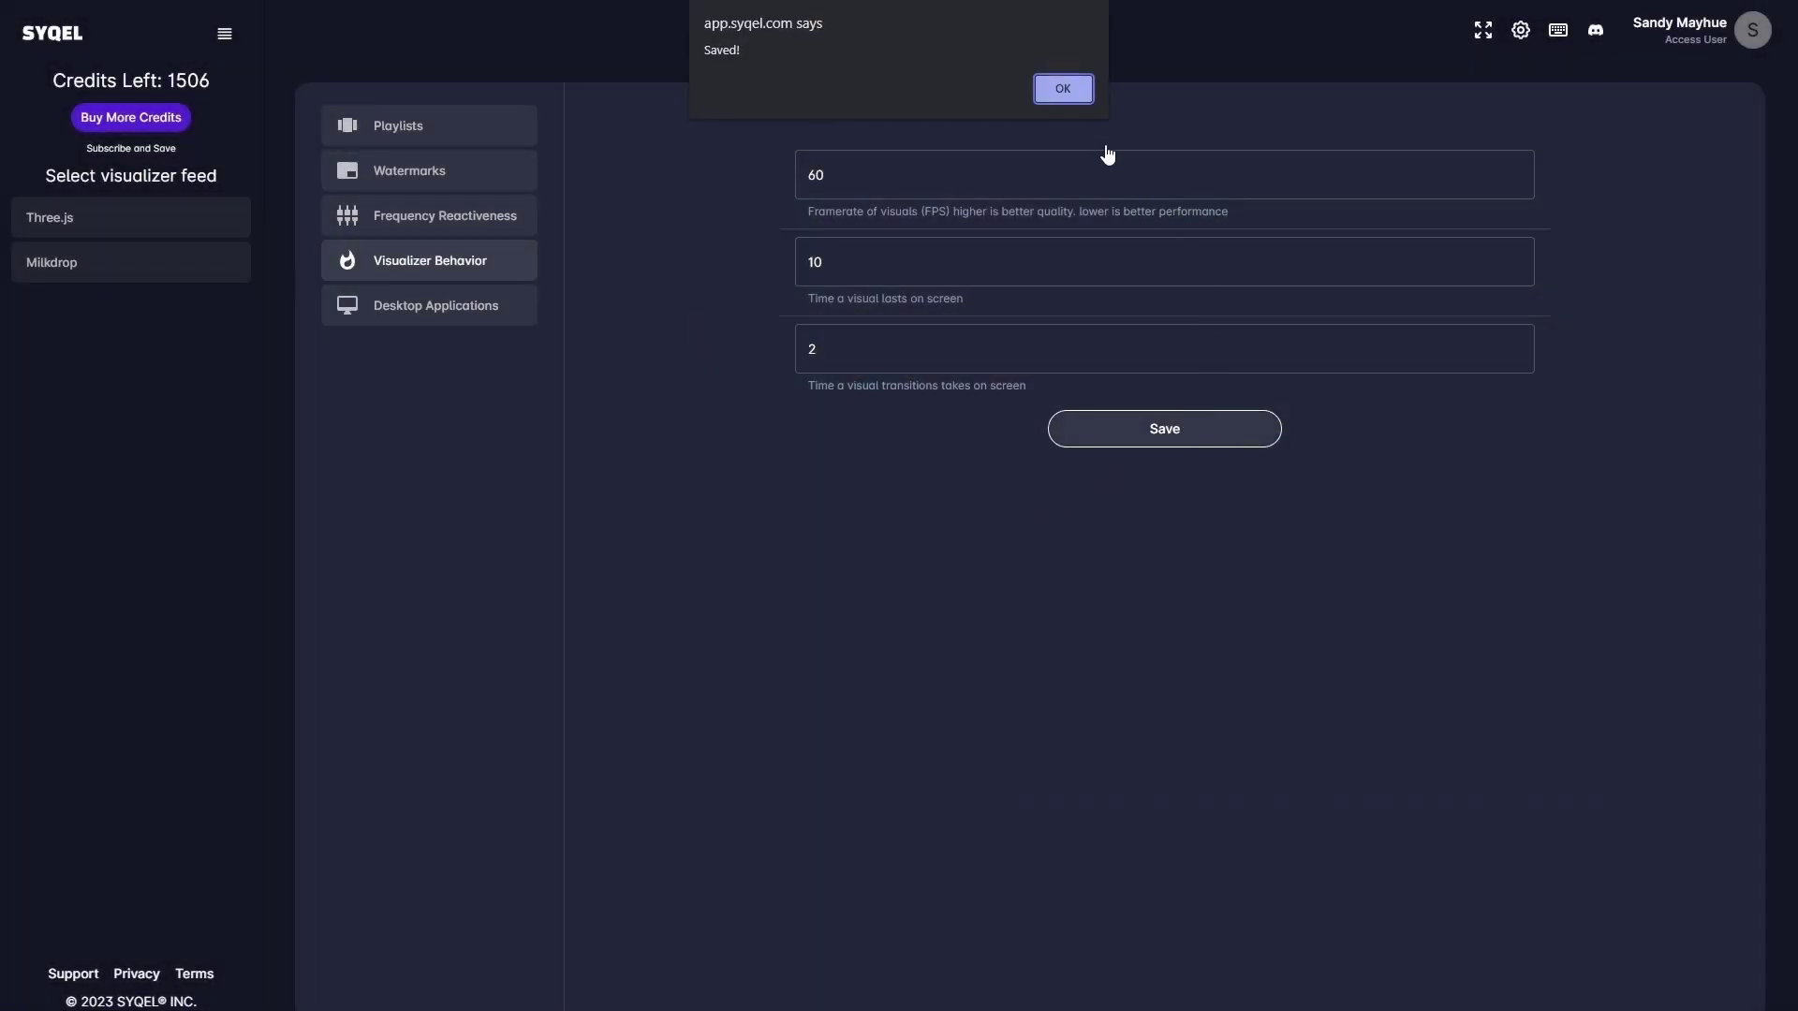
click(1056, 89)
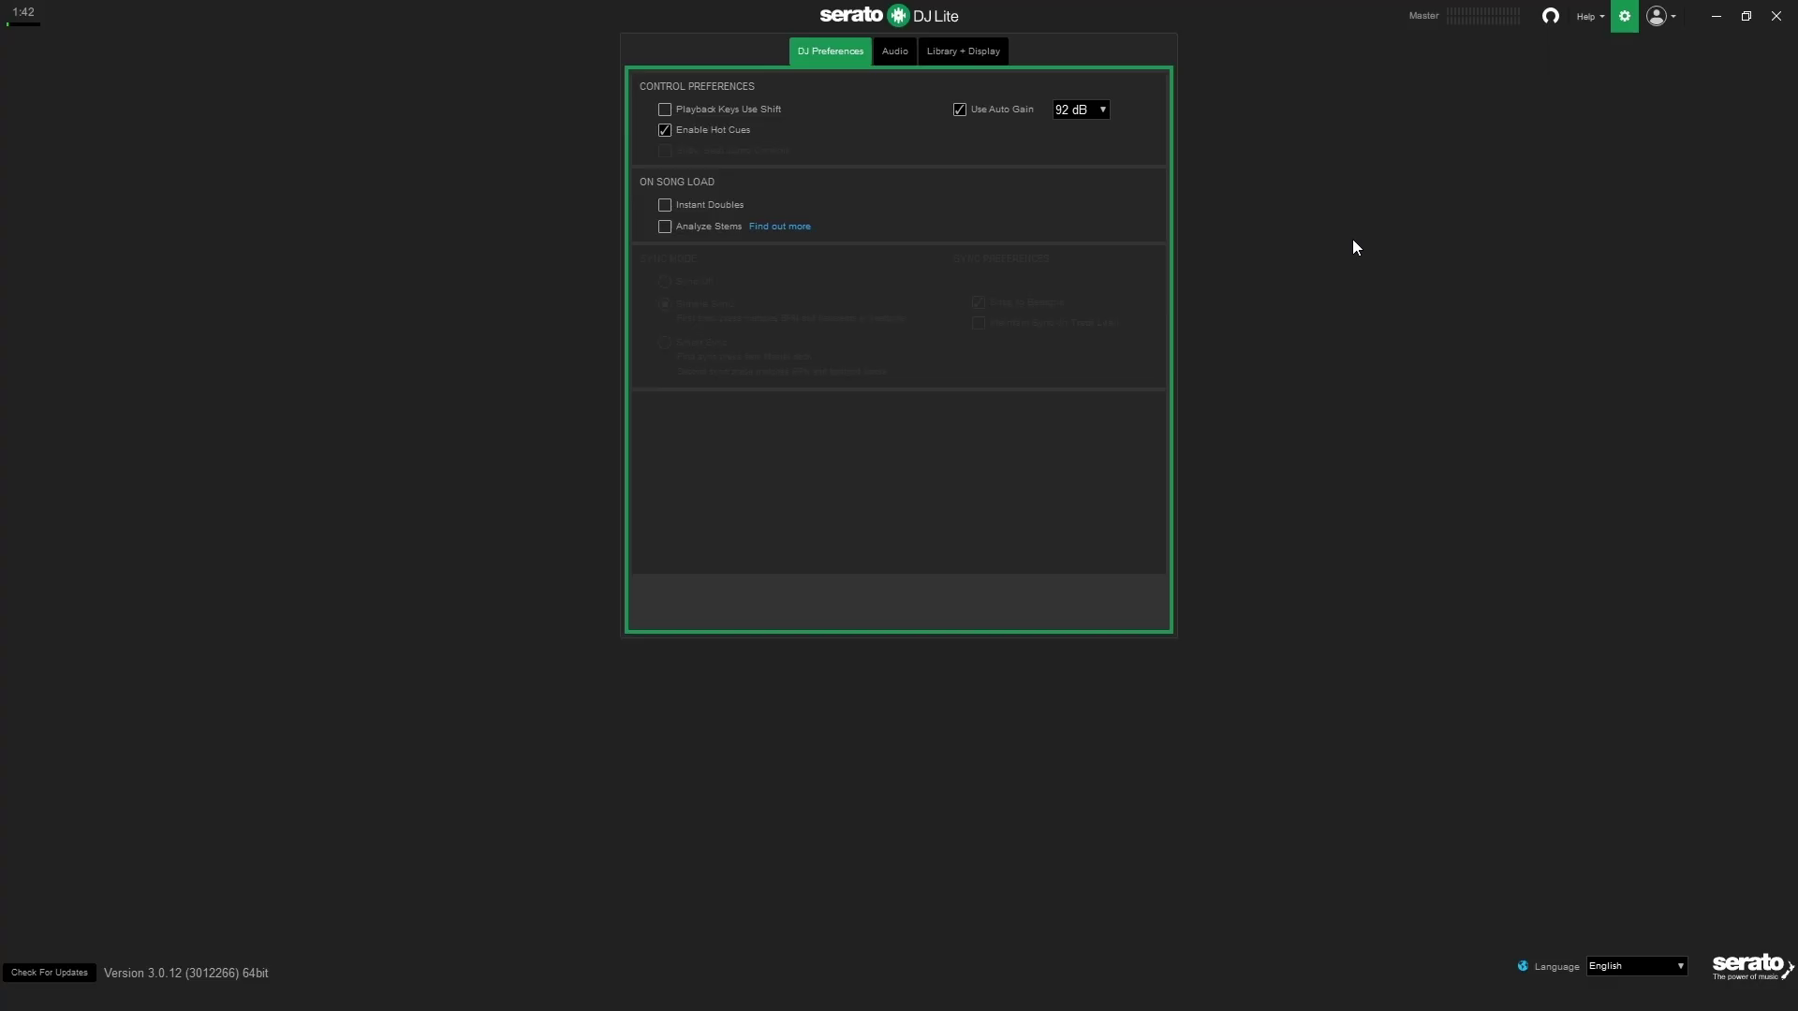
Step: Show the Audio tab with Serato DJ Lite's output settings
click(897, 54)
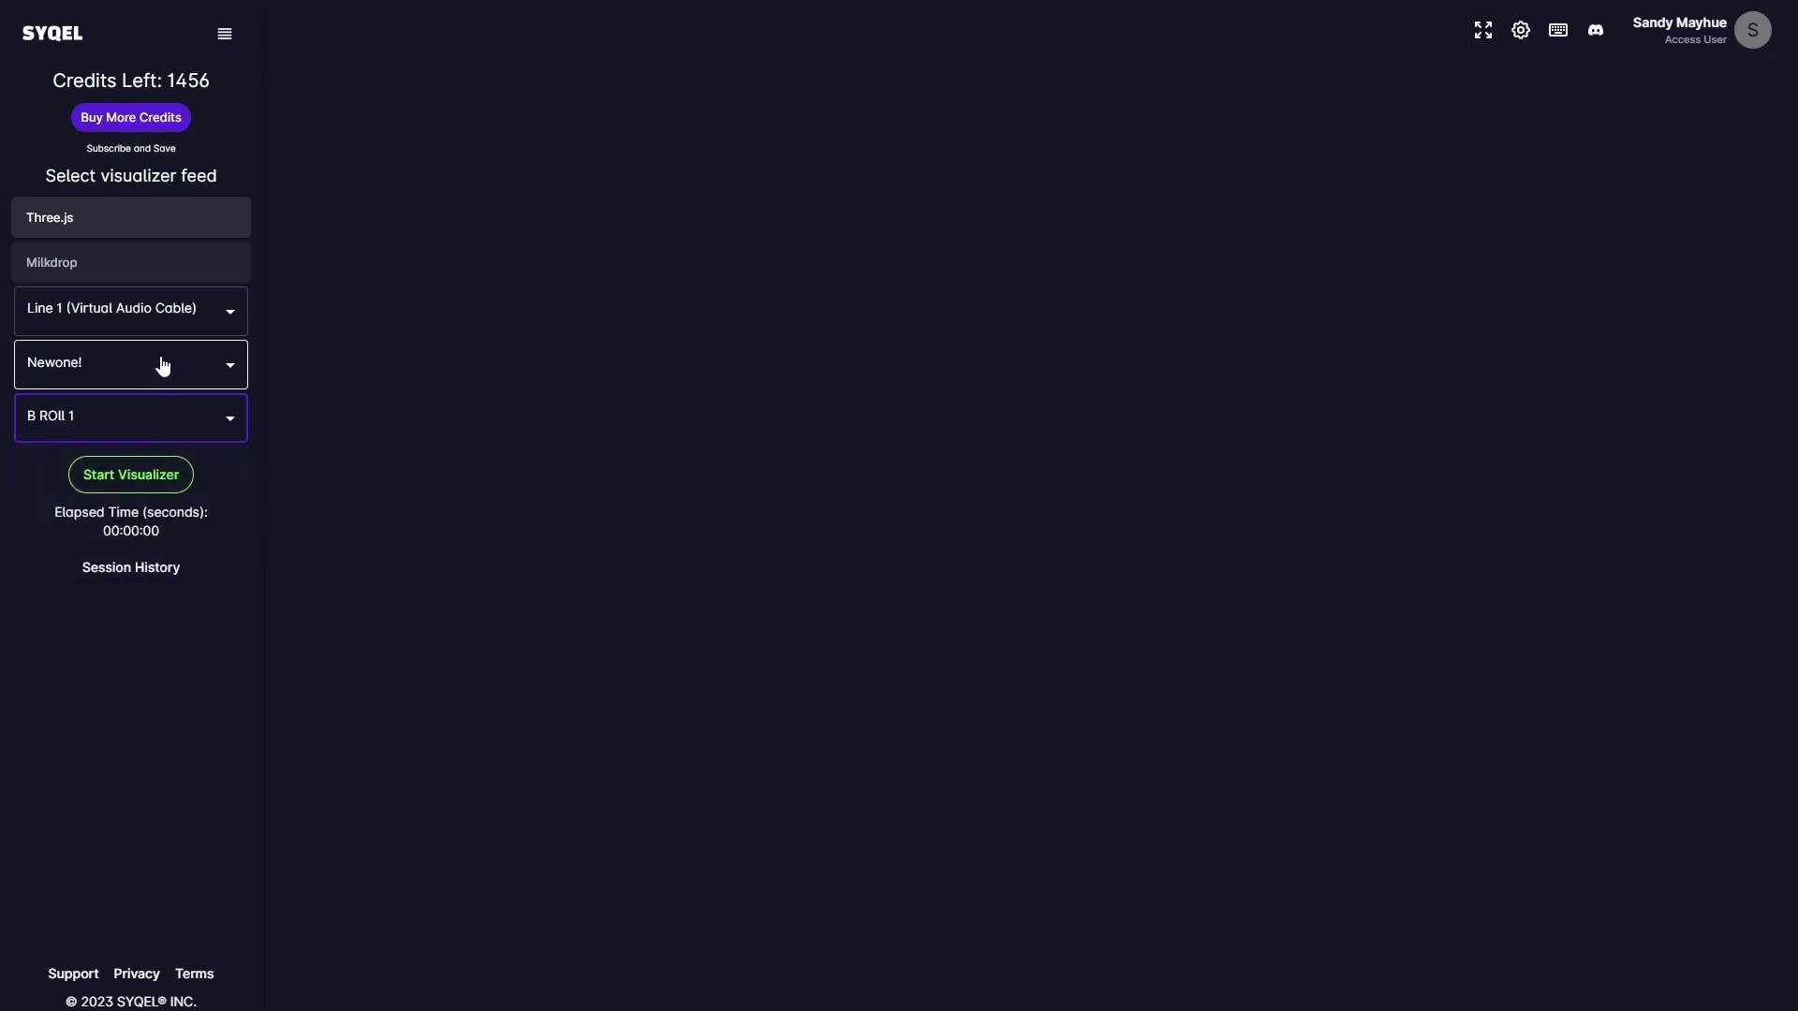
Step: Open the Select Playlist dropdown and scroll to find the Galctic Ad playlist
click(161, 365)
scroll(155, 581, down, 2)
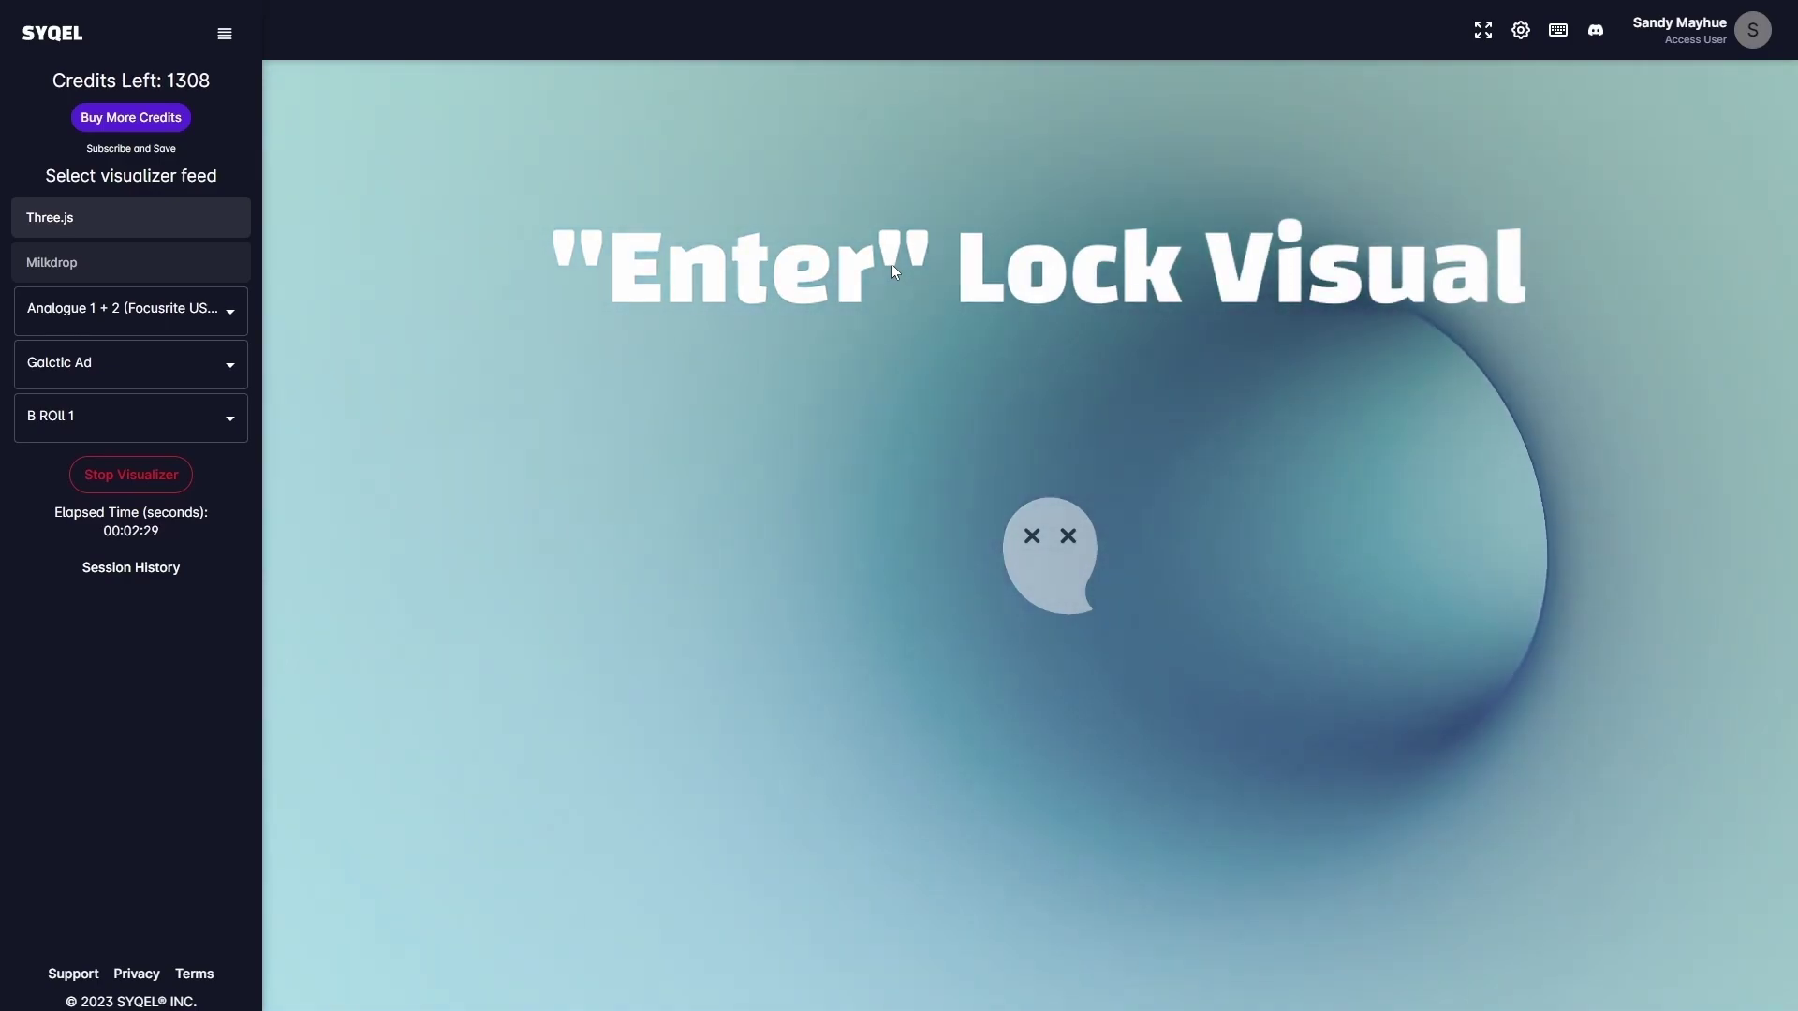
Step: Skip ahead, go back a visual, hide the toolbar and turn watermarks off using Space, Backspace, H, L
key(space)
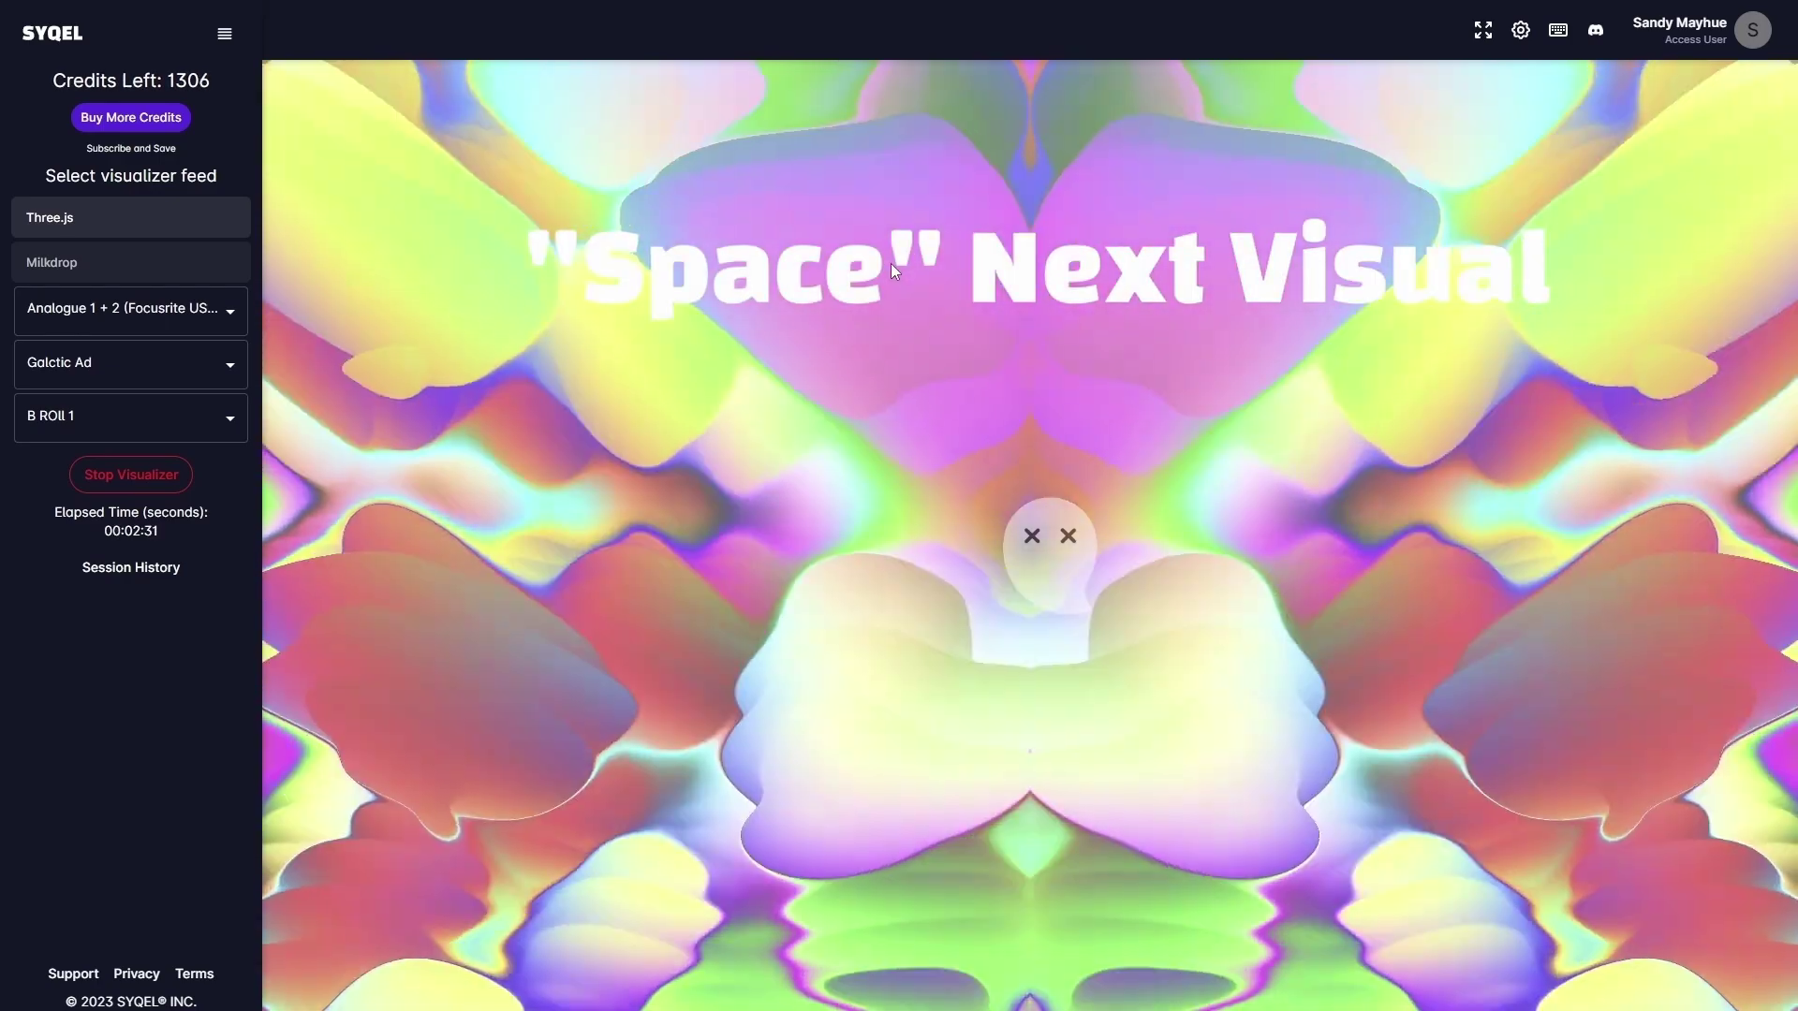
key(BackSpace)
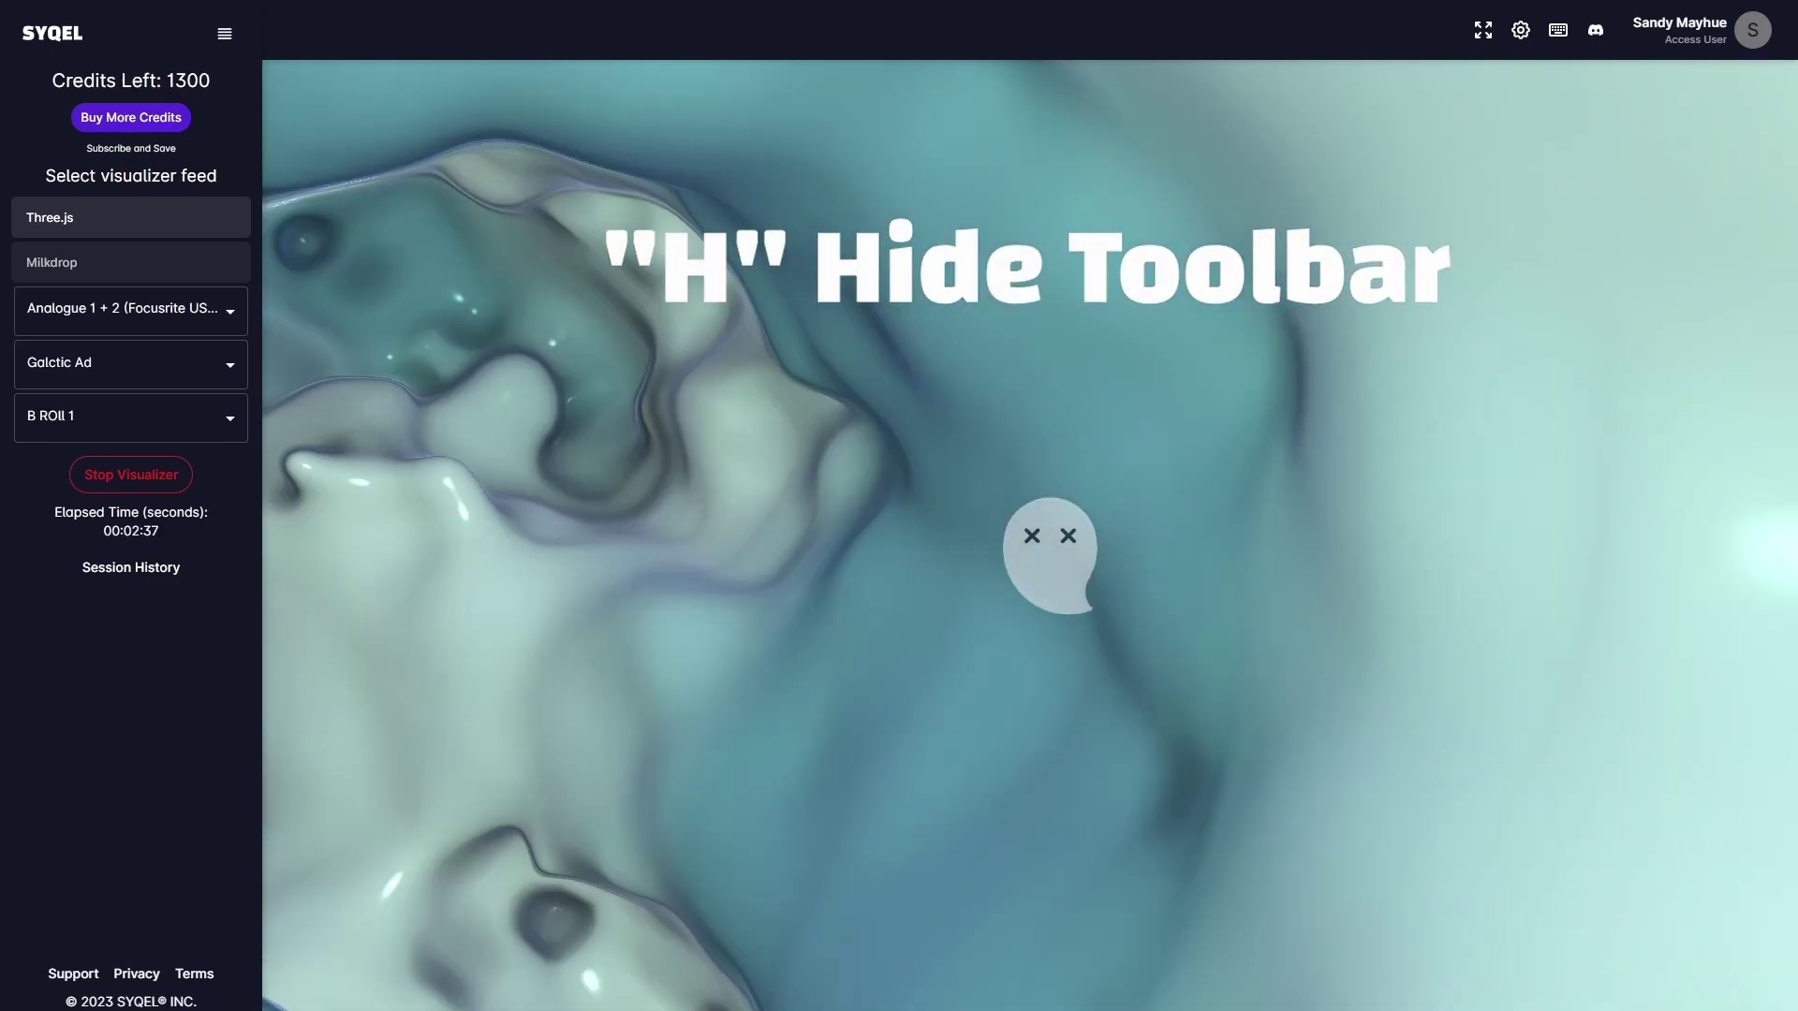
key(h)
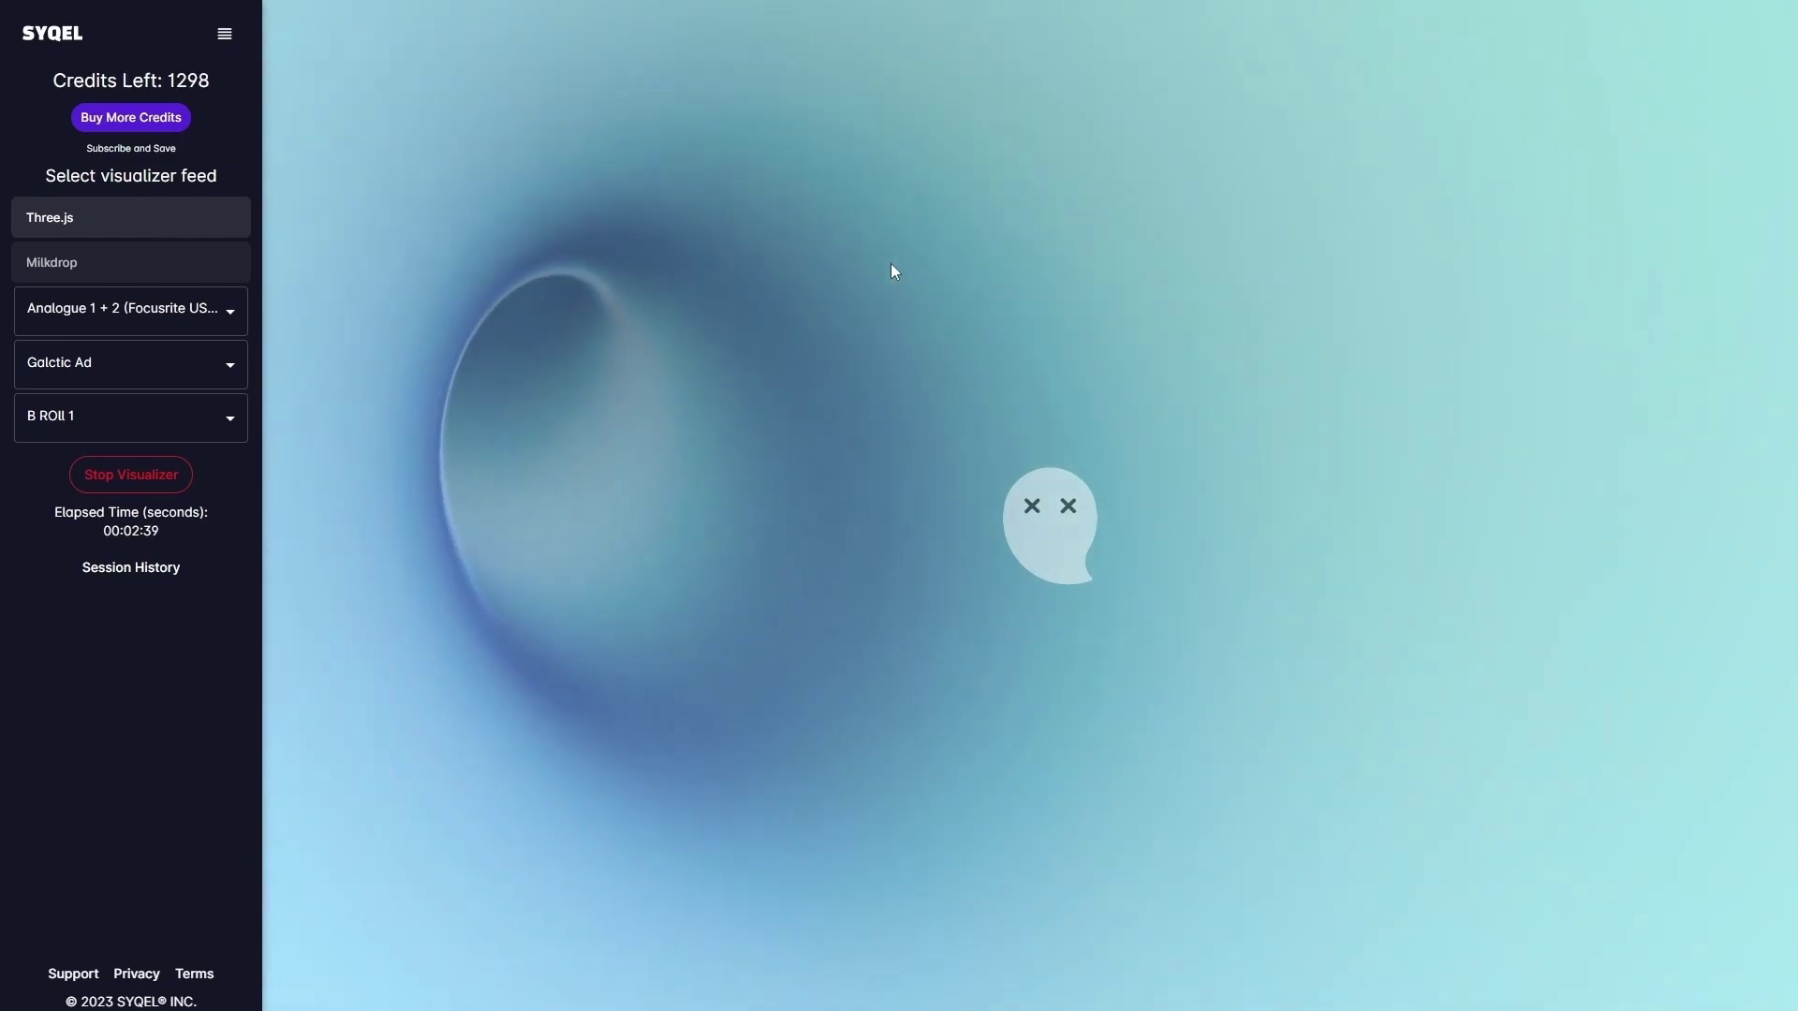
key(l)
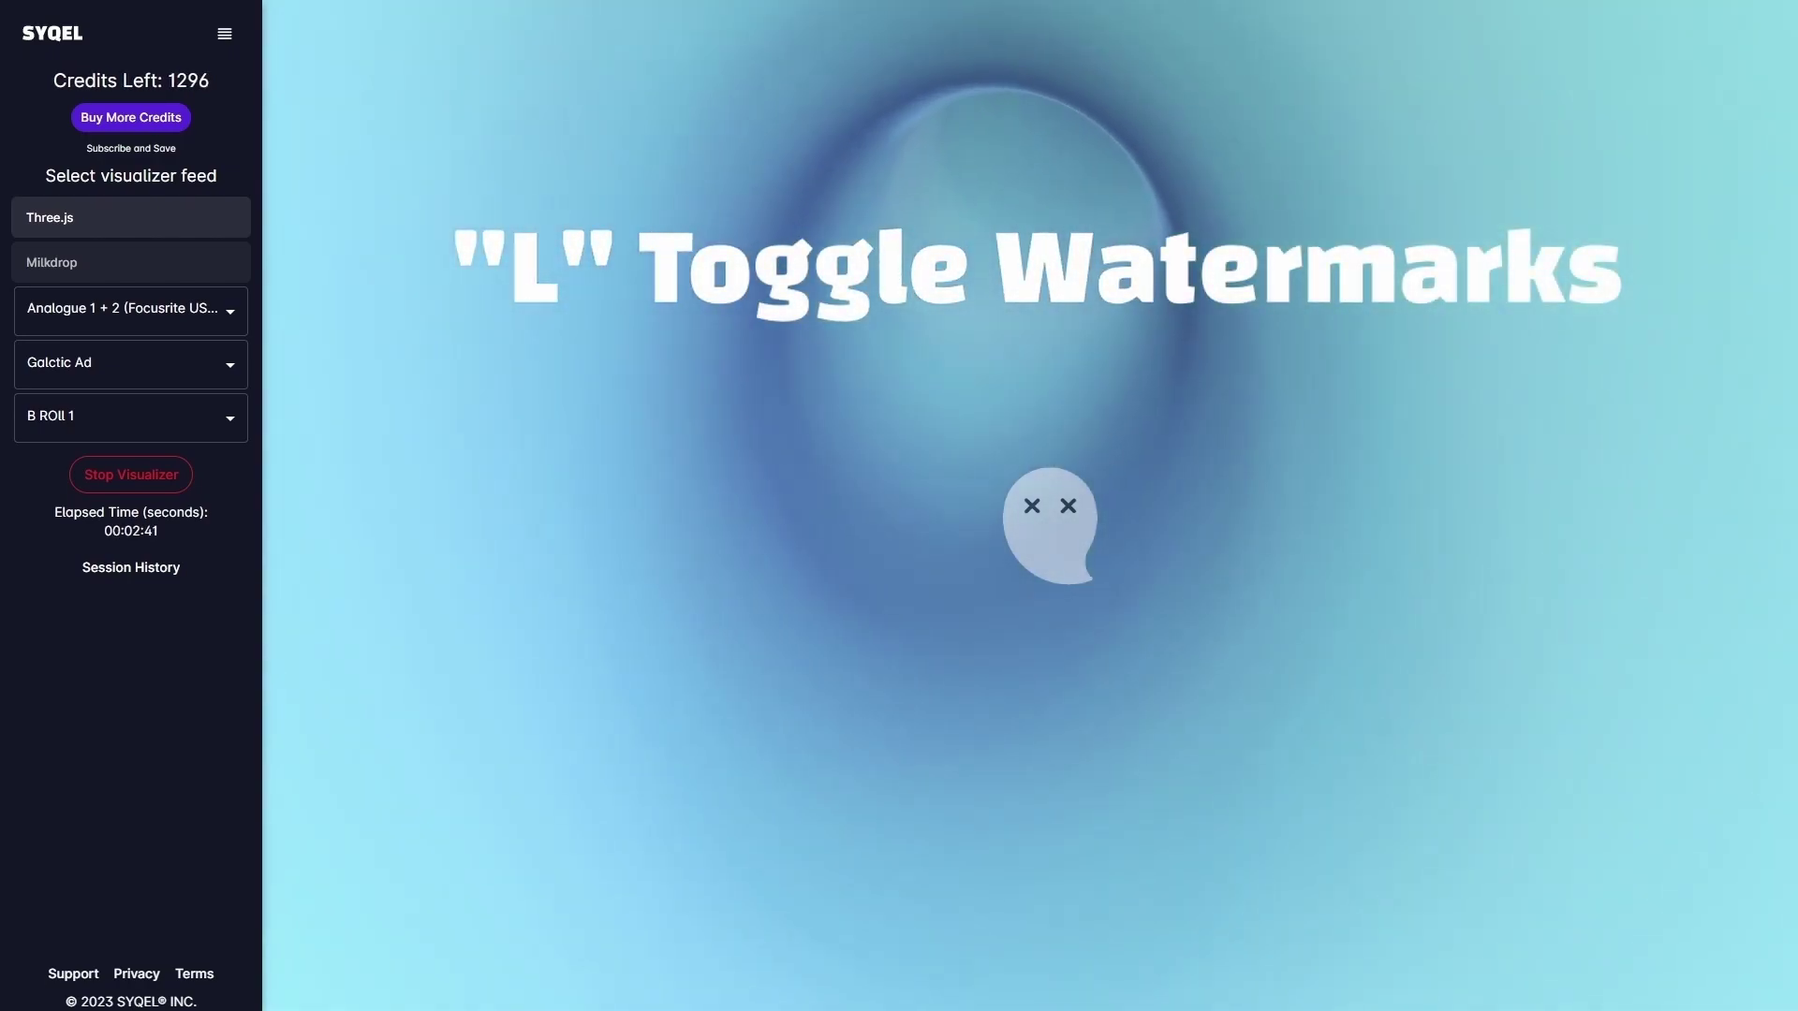